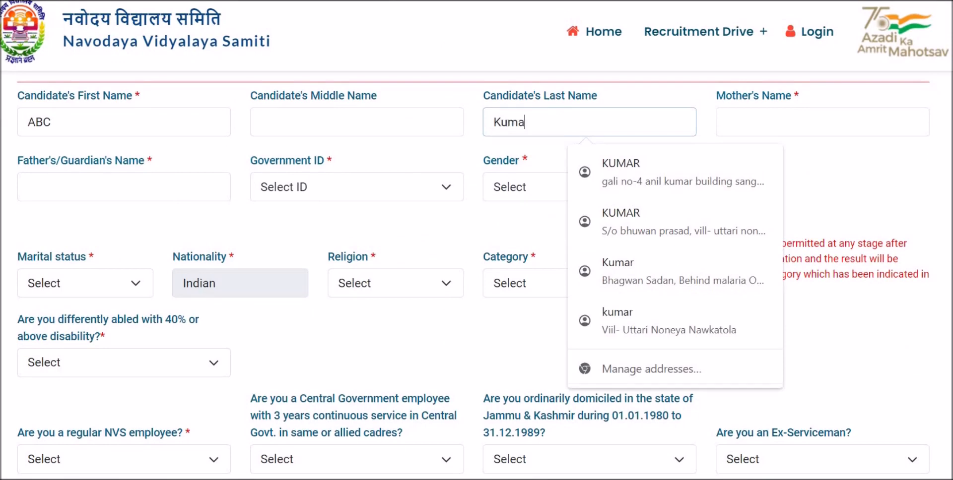
- Enter the father's name, then pick Aadhaar as the government ID and enter its number
key(Tab)
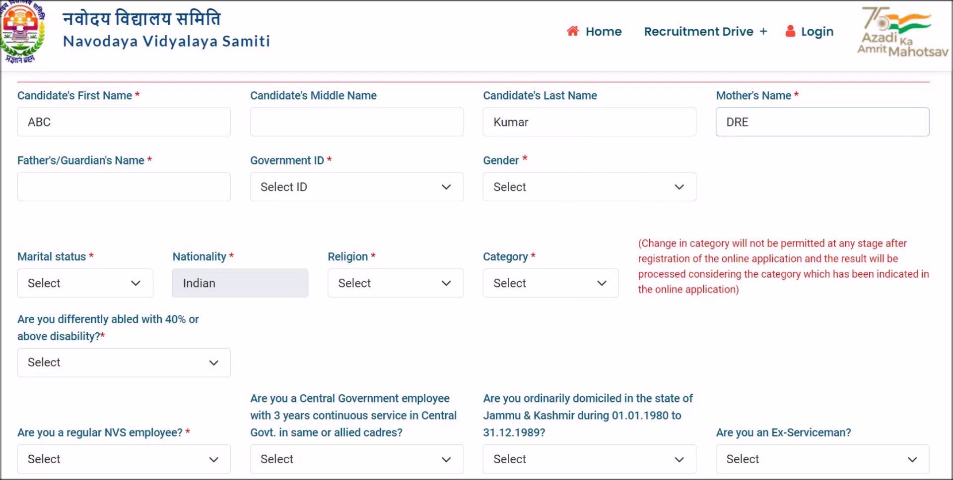
click(105, 185)
text(GTS)
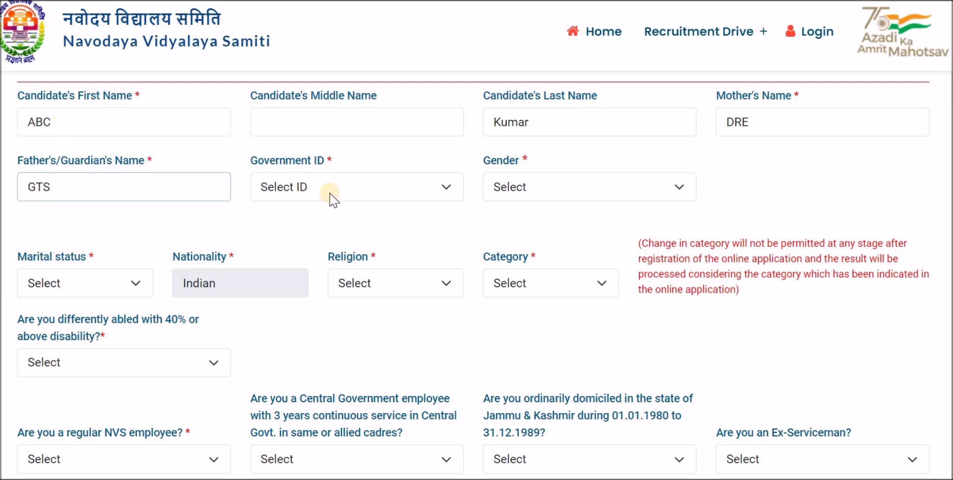
click(363, 195)
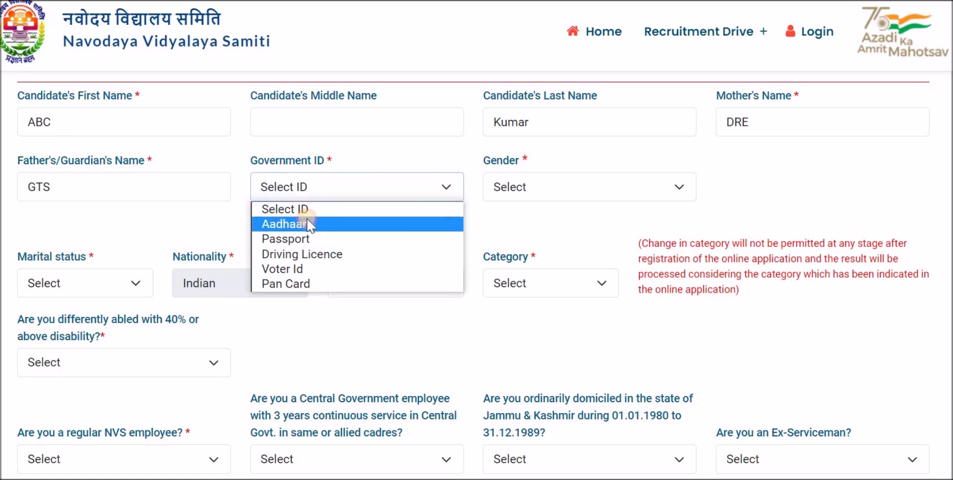
click(309, 224)
click(579, 192)
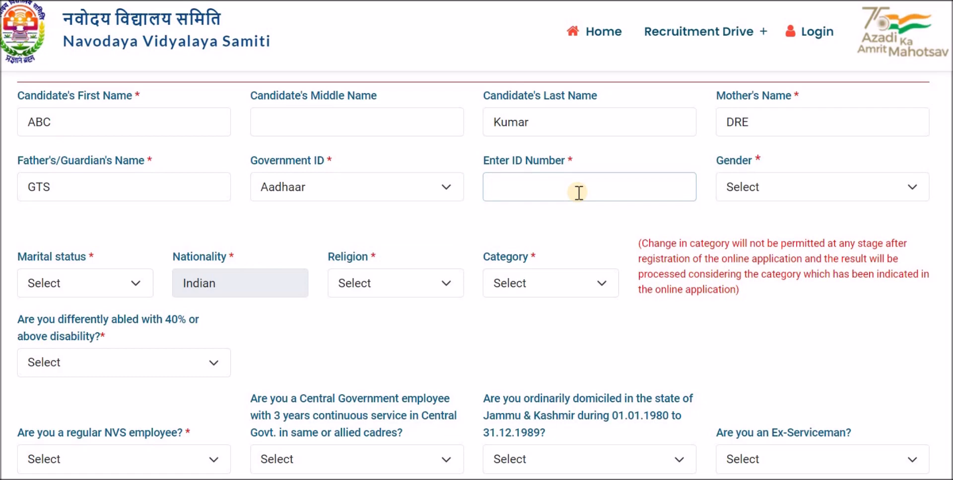
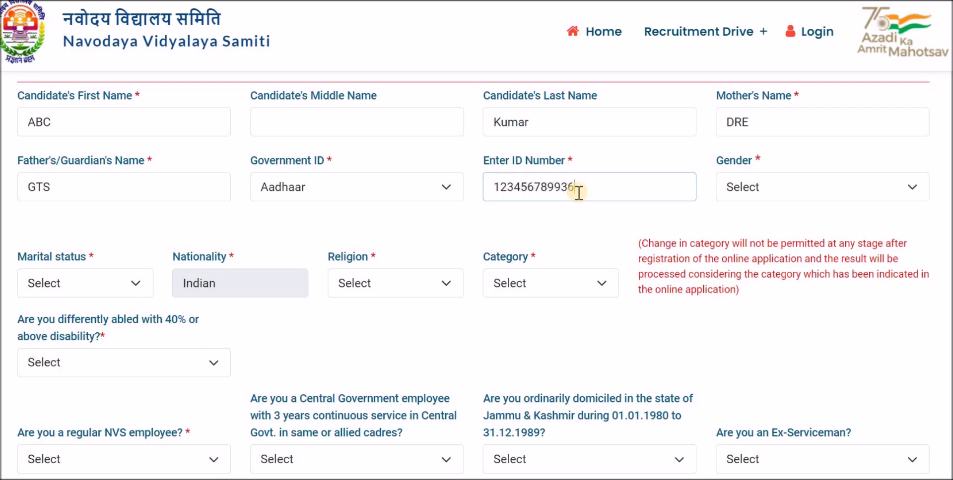
- Set gender to Male, marital status to Single, religion to Hinduism and category to General
click(781, 194)
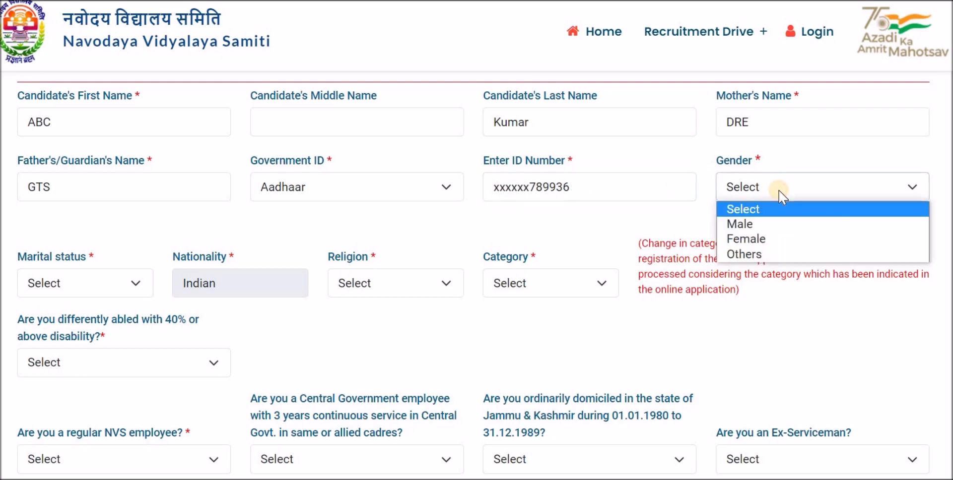
click(752, 225)
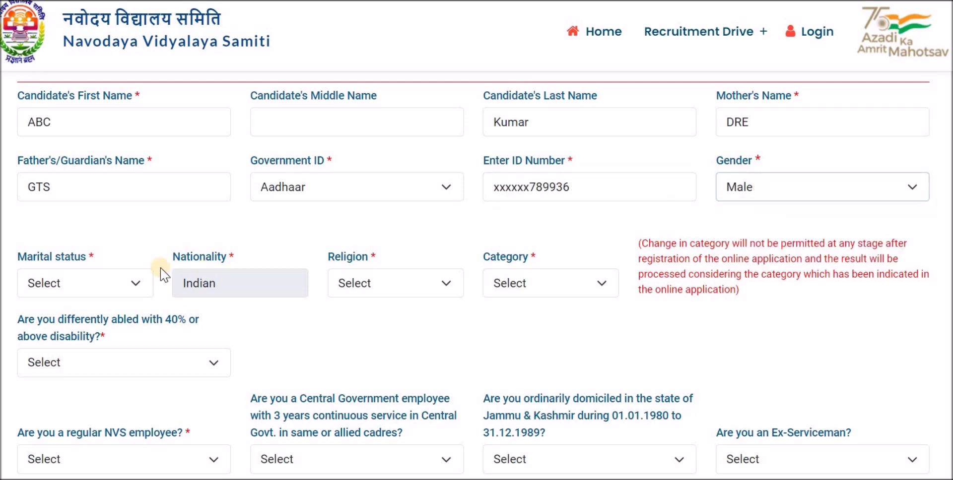
click(112, 284)
click(102, 279)
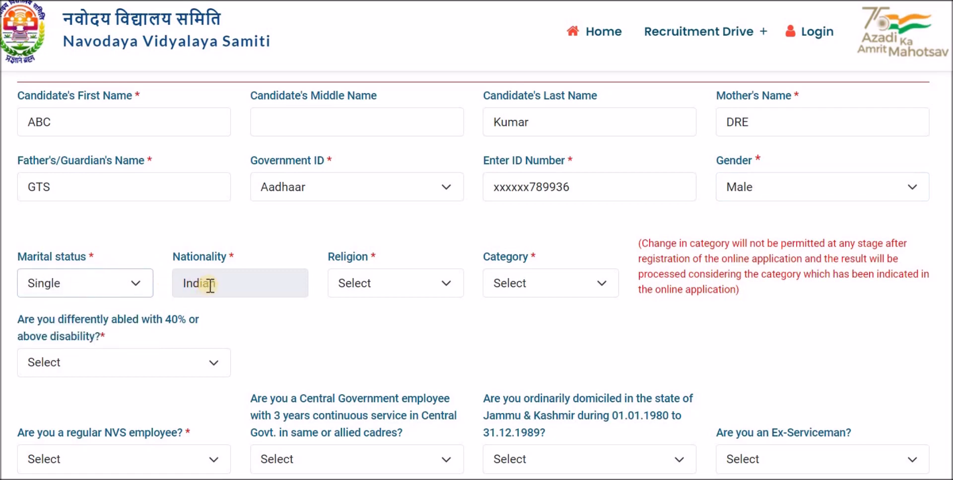
click(386, 290)
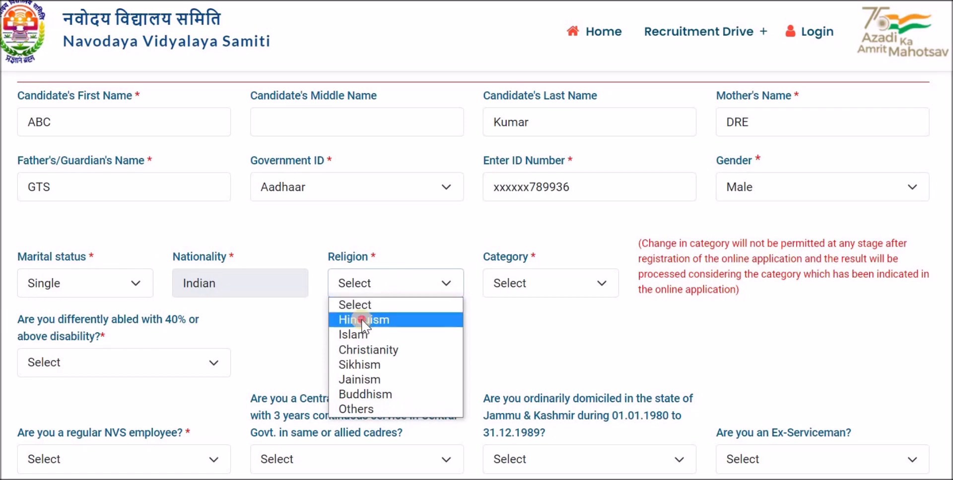
click(420, 320)
click(515, 283)
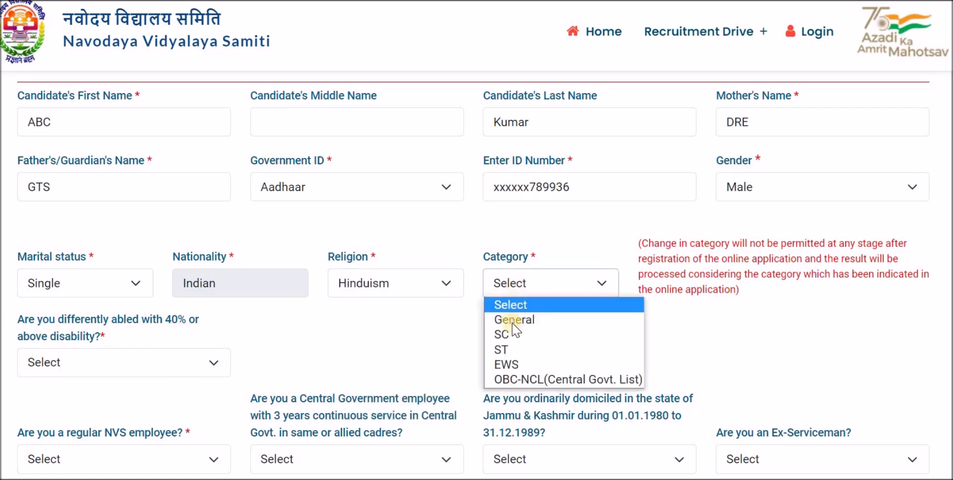
click(515, 320)
click(523, 283)
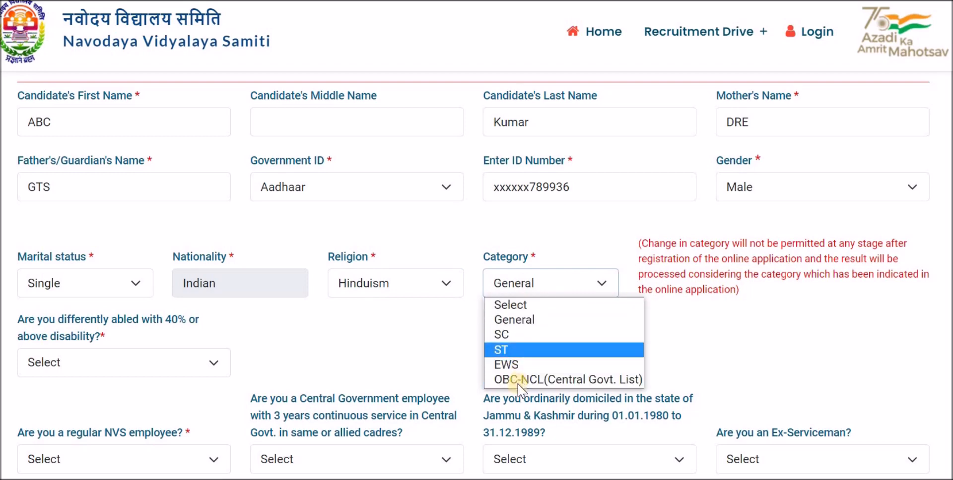
click(516, 321)
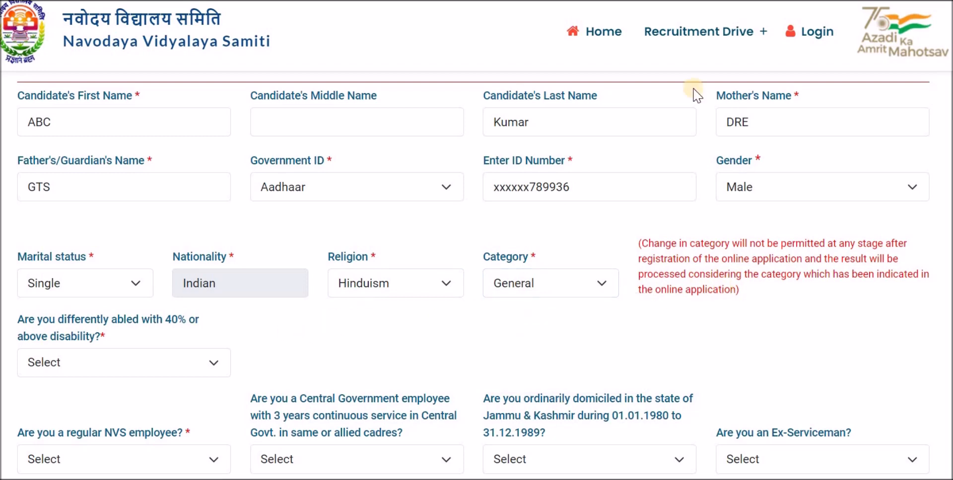
scroll(476, 273, down, 5)
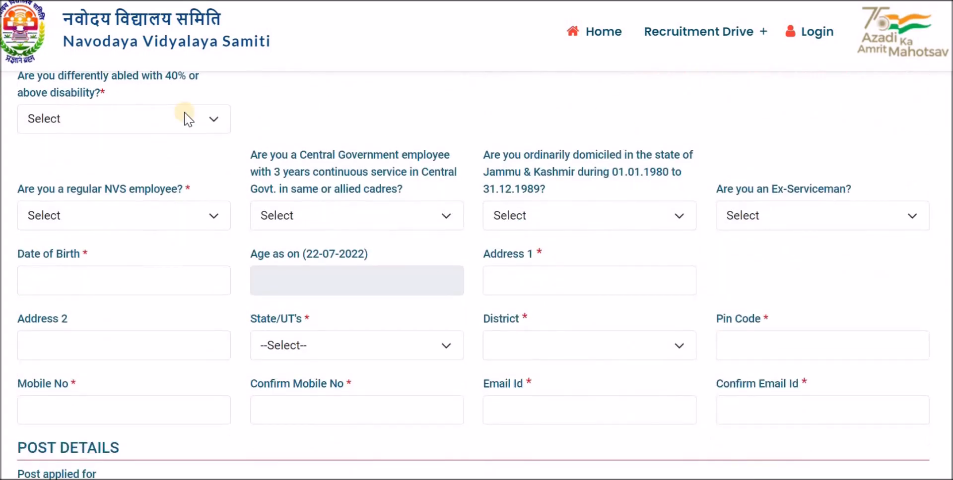
- Answer No to the disability and regular NVS employee questions
click(140, 118)
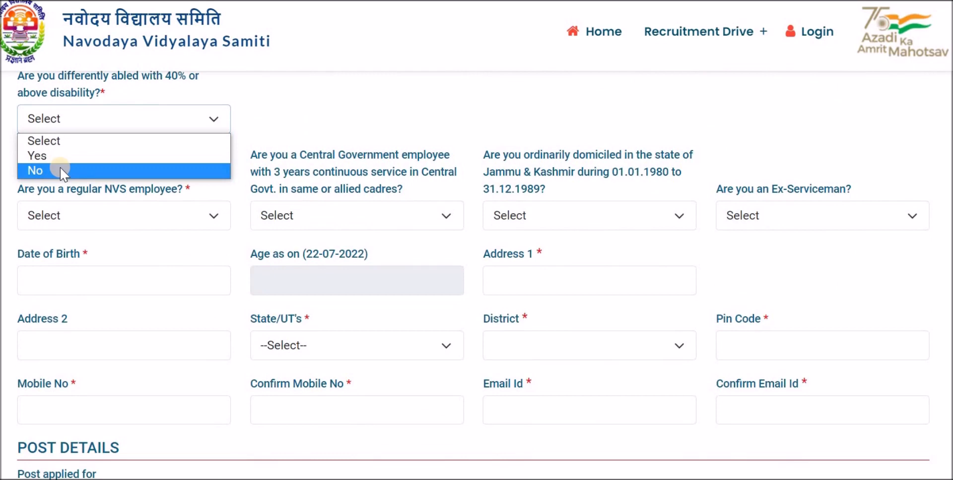
click(62, 171)
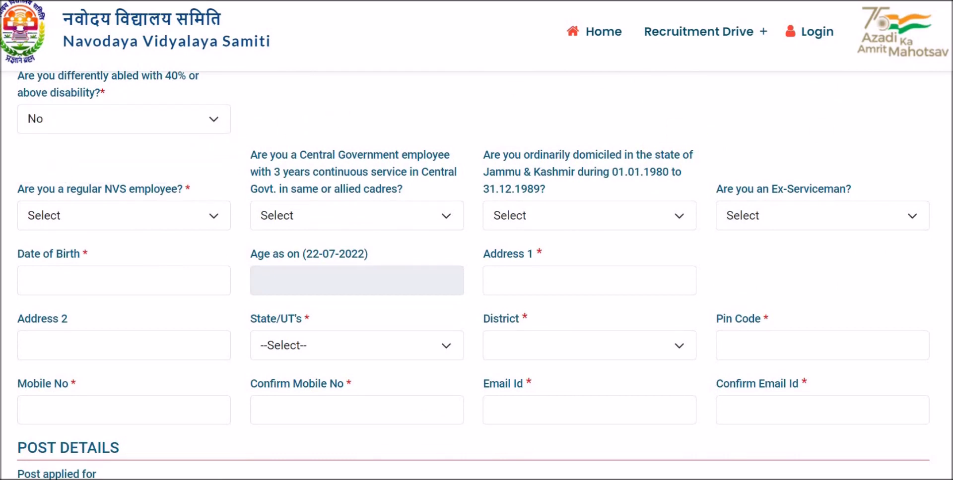
scroll(474, 276, down, 1)
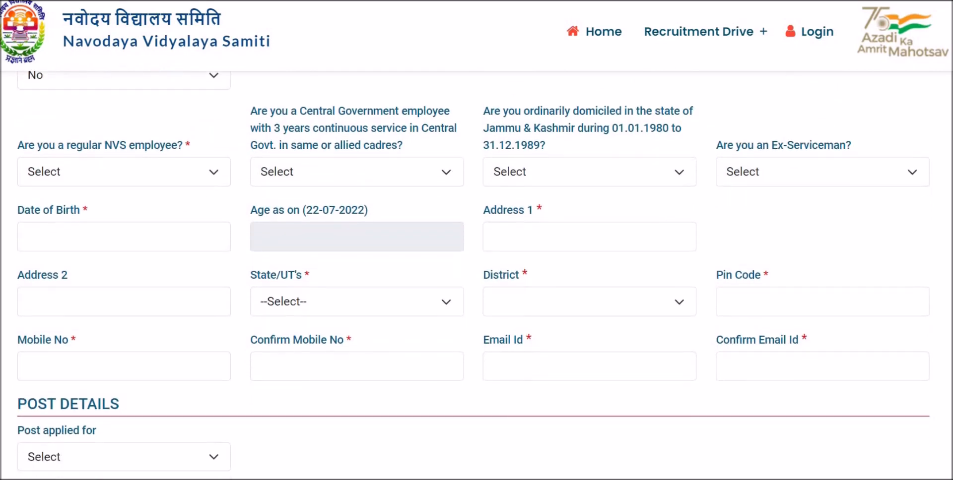
click(93, 168)
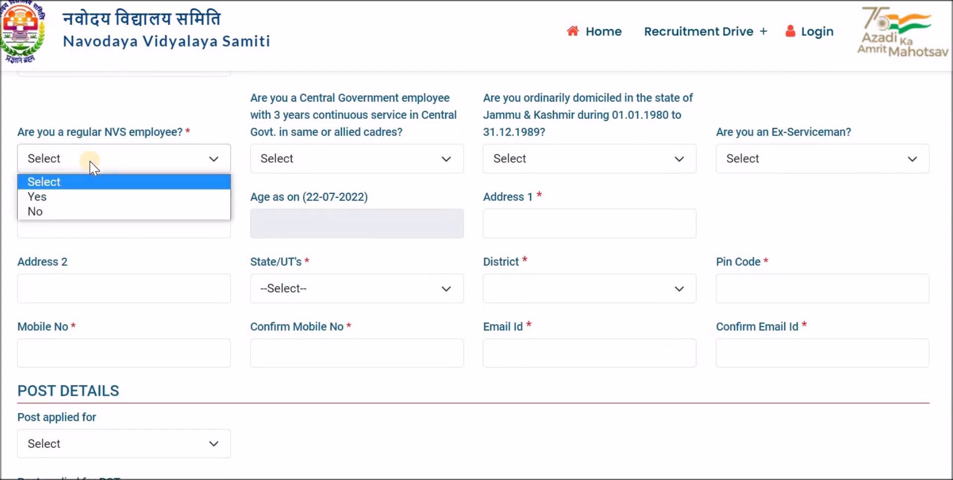
click(55, 212)
- Answer No to the Central Government service, J&K domicile and Ex-Serviceman questions
click(322, 157)
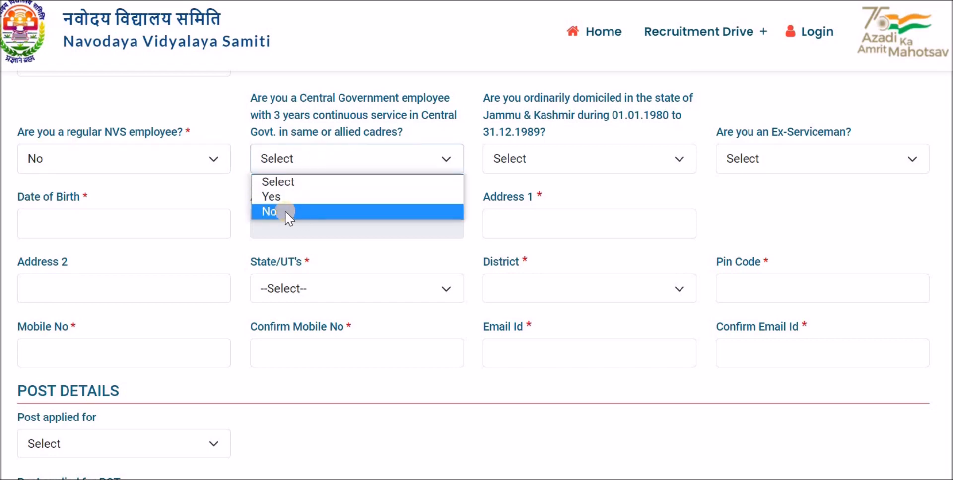
click(280, 212)
drag(249, 115, 331, 116)
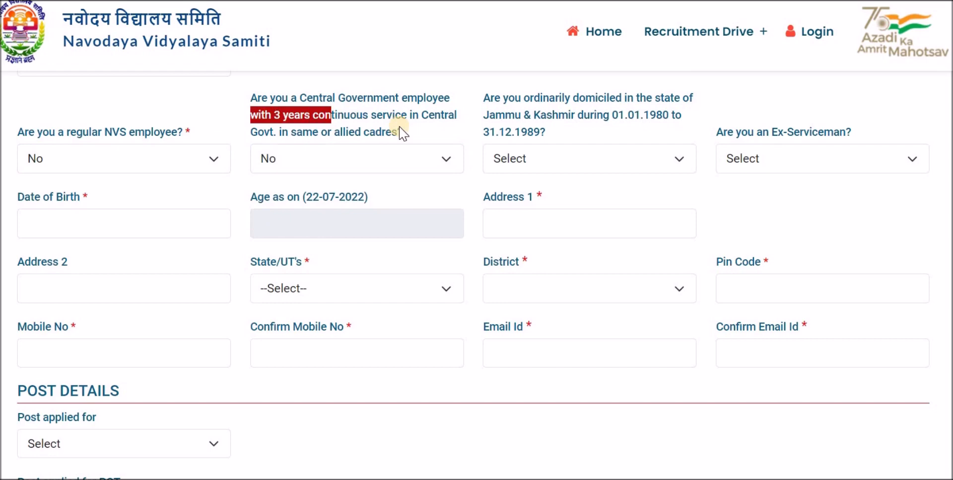
click(561, 152)
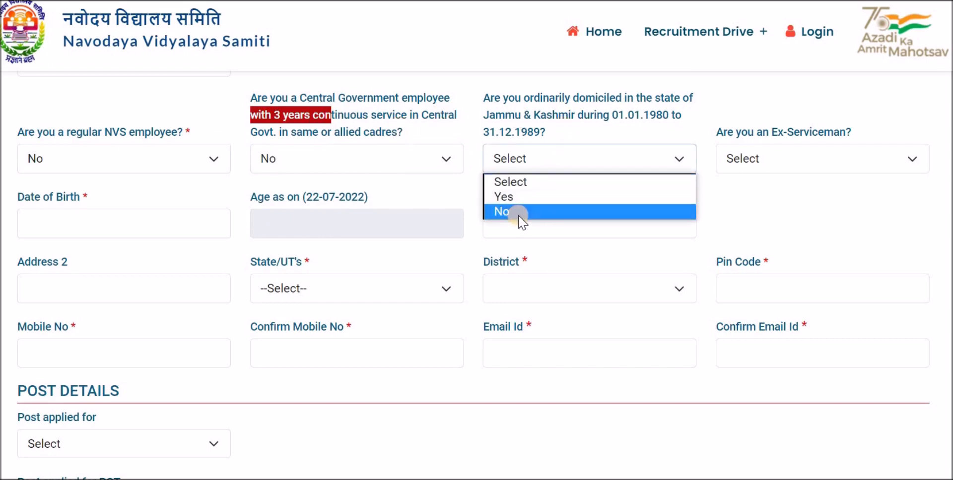
click(562, 210)
click(743, 169)
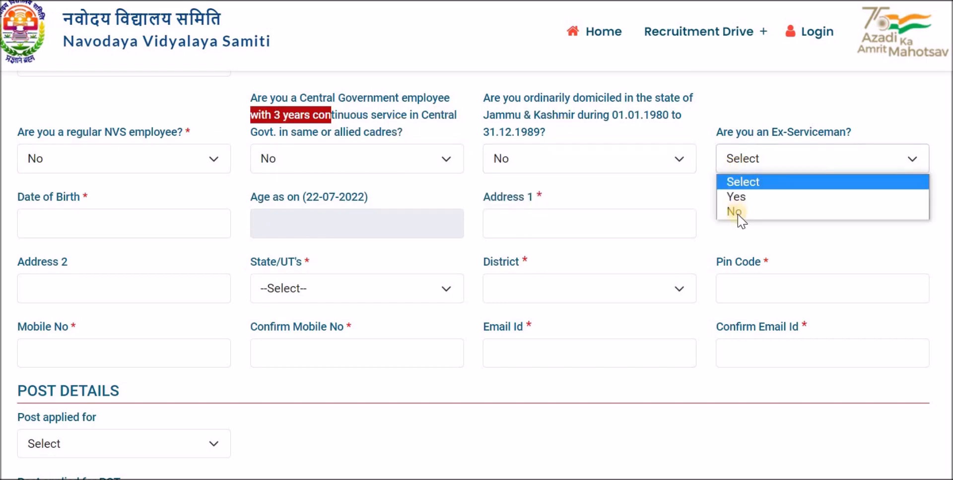
click(741, 212)
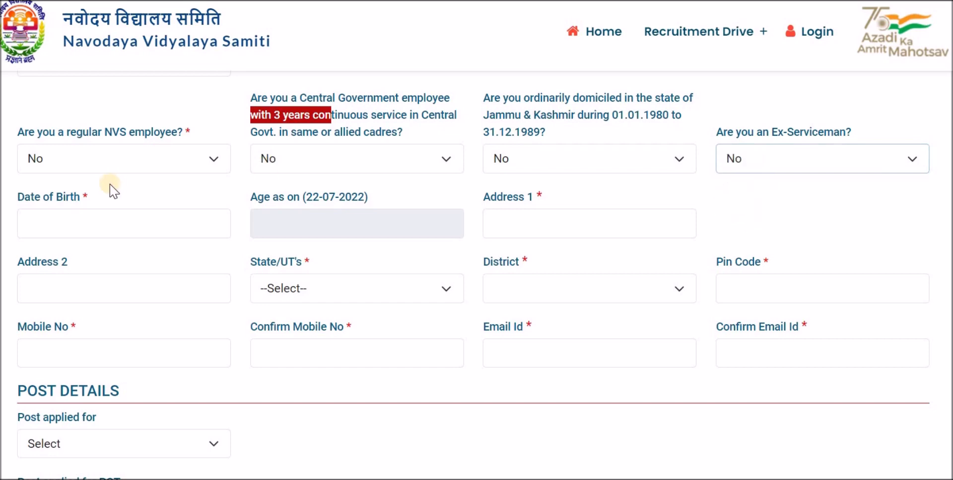
click(43, 224)
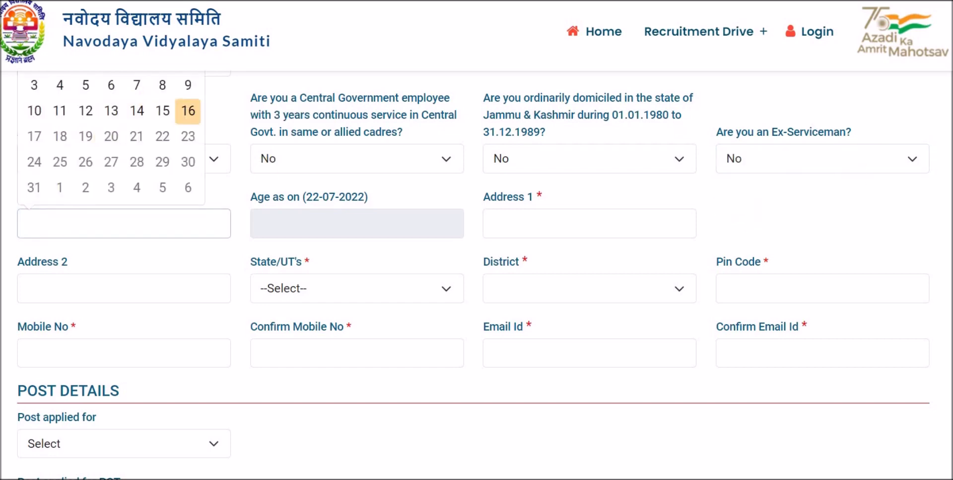
- Pick 15 April 1996 as the date of birth, giving age 26 years, 3 months, 7 days
scroll(57, 278, up, 1)
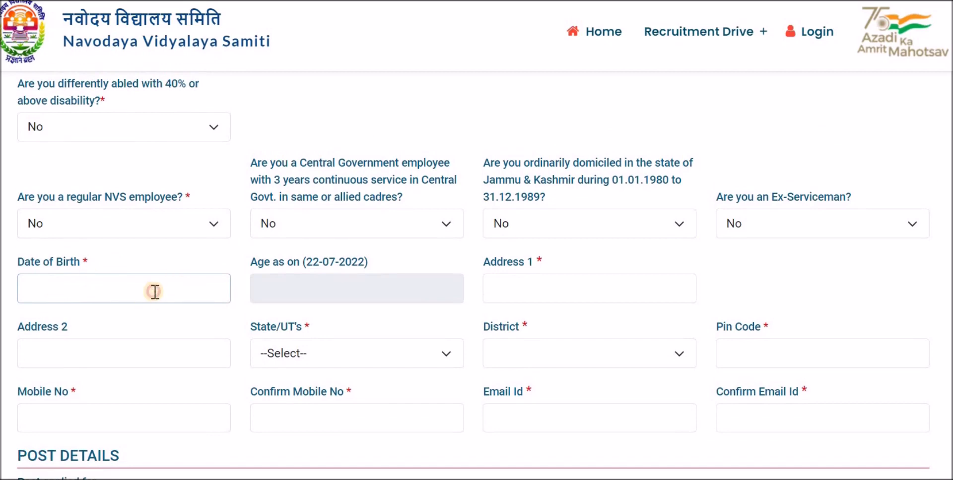
scroll(152, 294, up, 2)
click(131, 381)
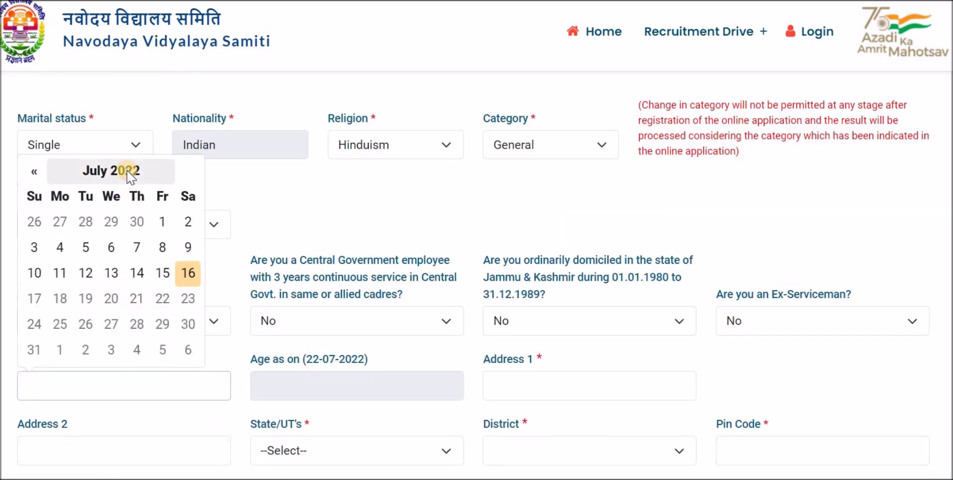
click(127, 170)
click(107, 201)
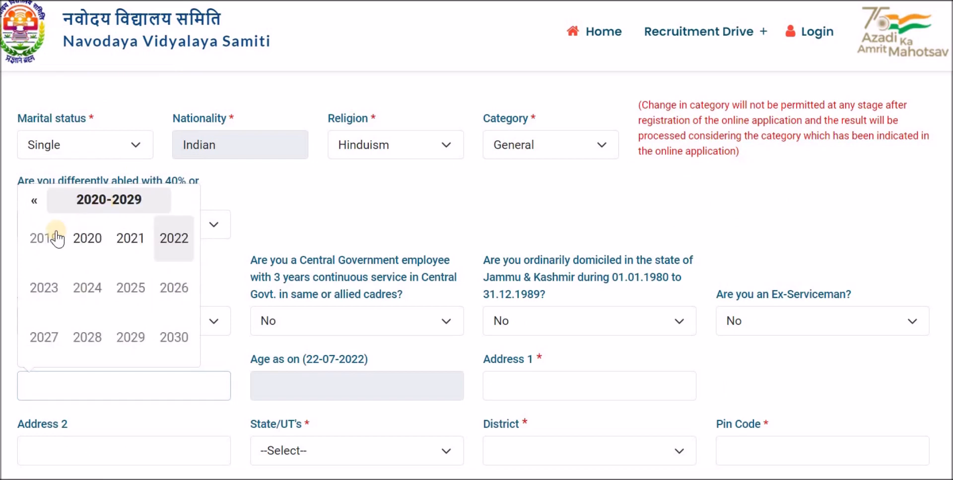
click(34, 202)
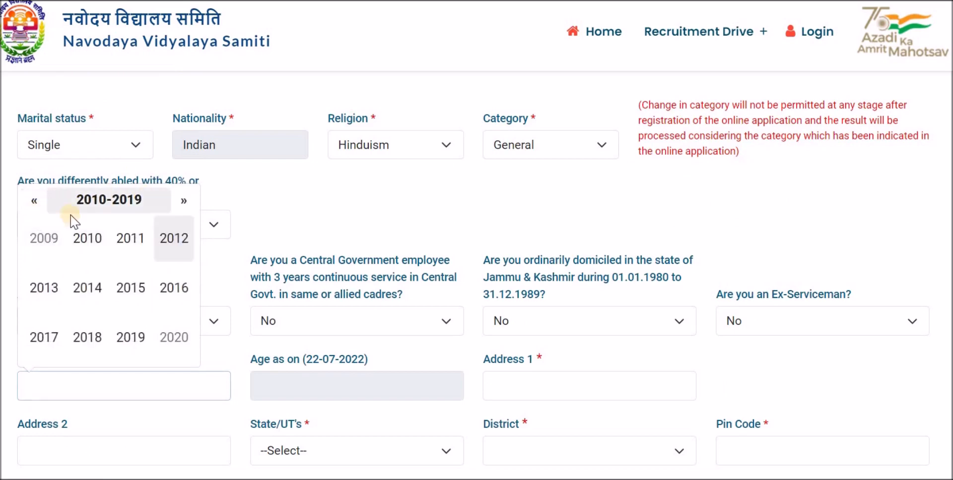
click(34, 201)
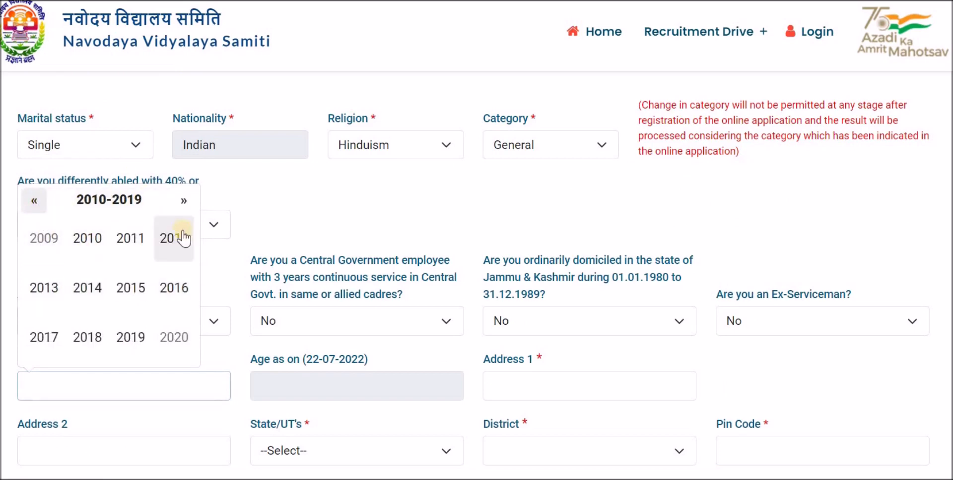
click(34, 201)
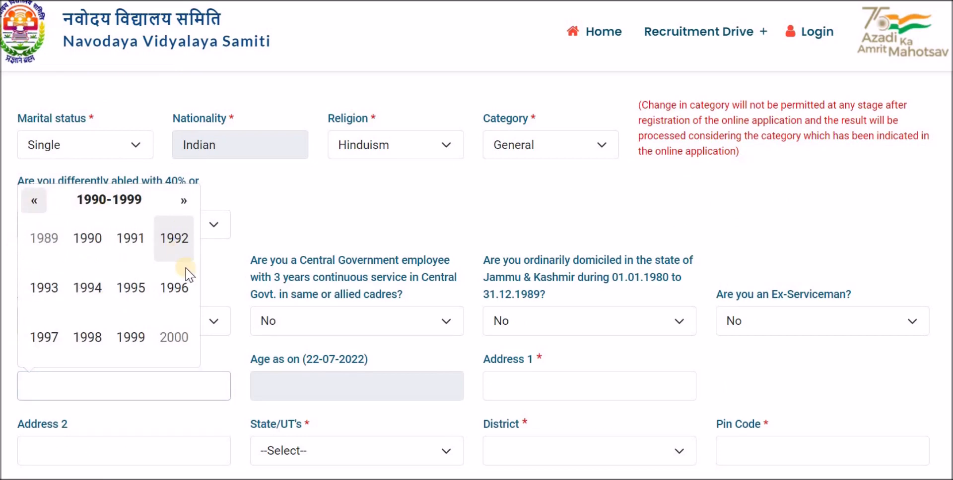
click(175, 296)
click(171, 244)
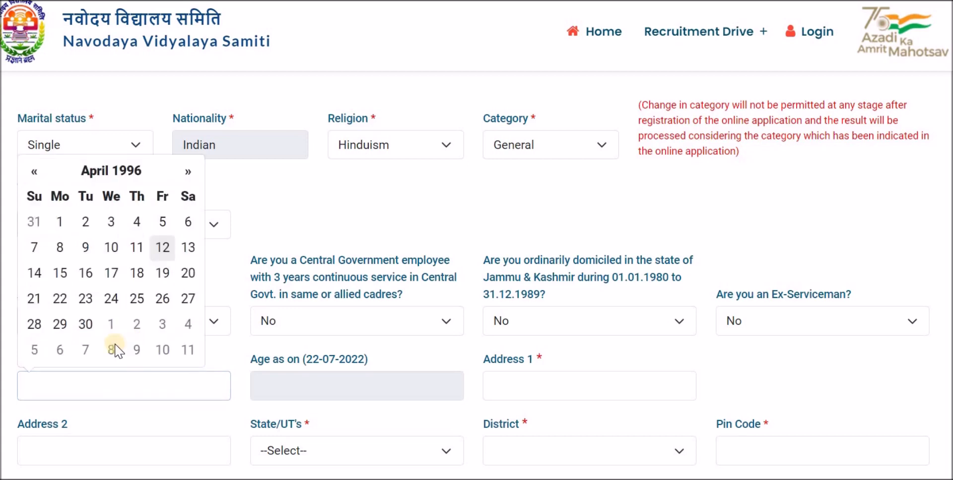
click(60, 273)
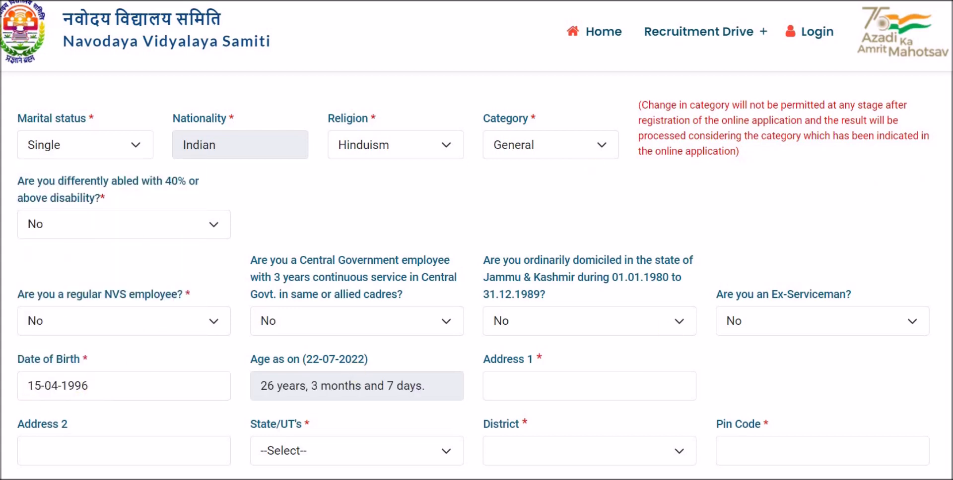
scroll(506, 230, down, 5)
- Fill in the Address 1 and Address 2 lines
click(541, 160)
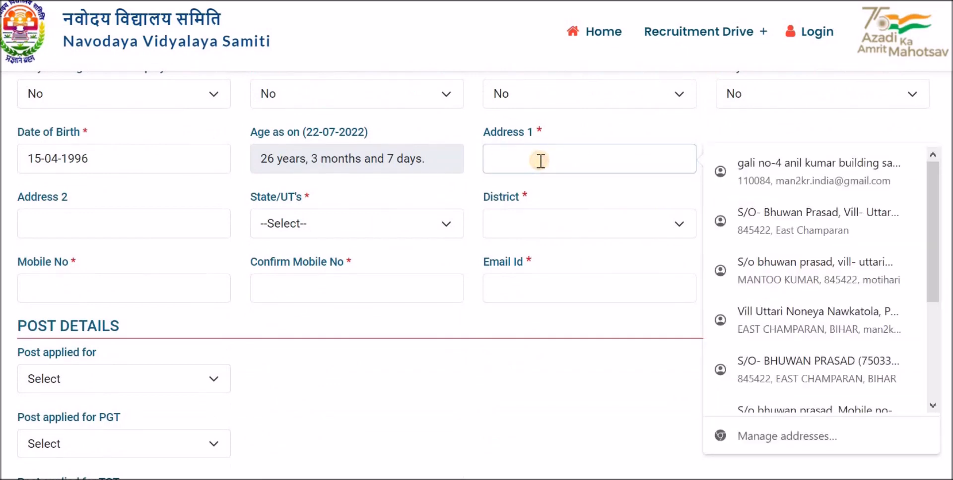
text(Avs)
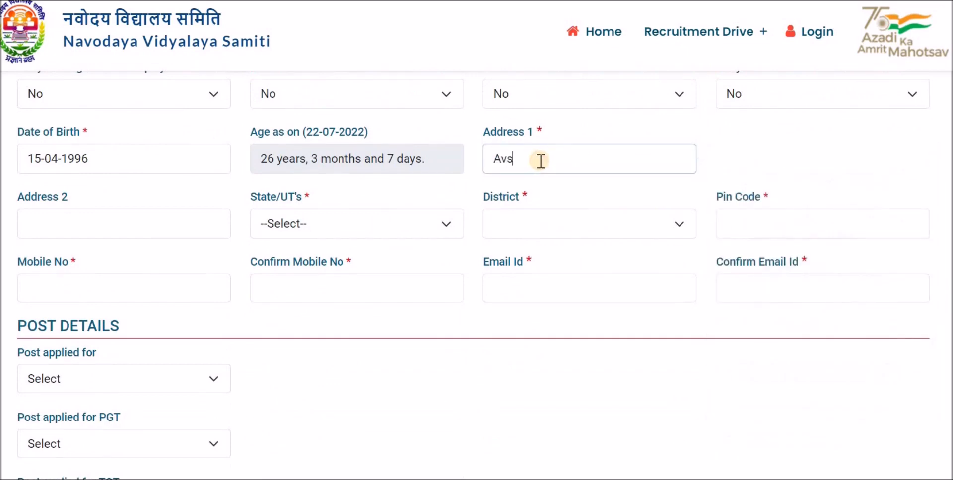
text(fr dhsdjs)
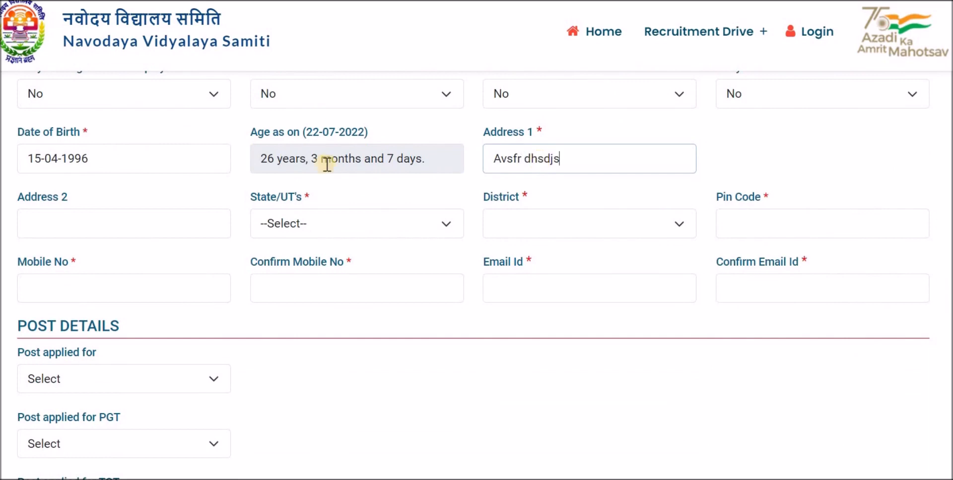
click(95, 222)
text(wdwydgwud)
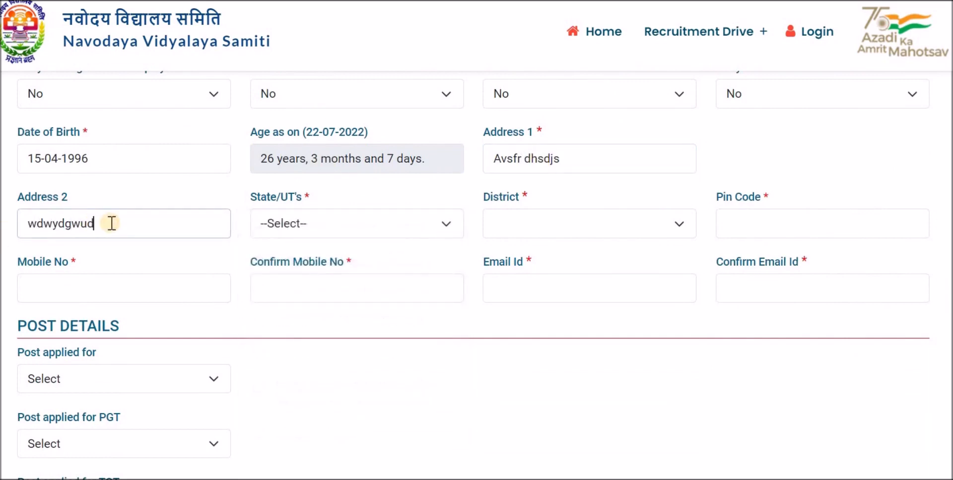
- Choose state BIHAR and district BEGUSARAI, and enter the pin code
click(295, 227)
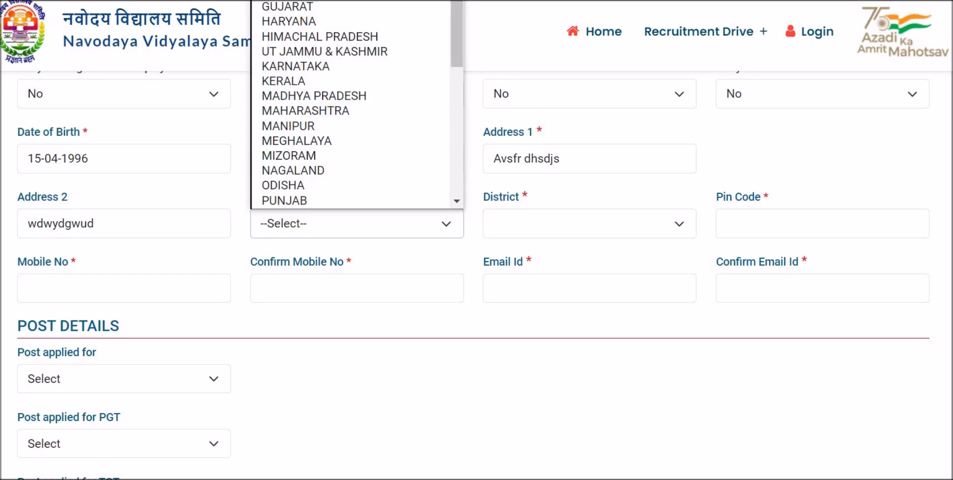
click(289, 1)
click(557, 228)
scroll(583, 104, down, 1)
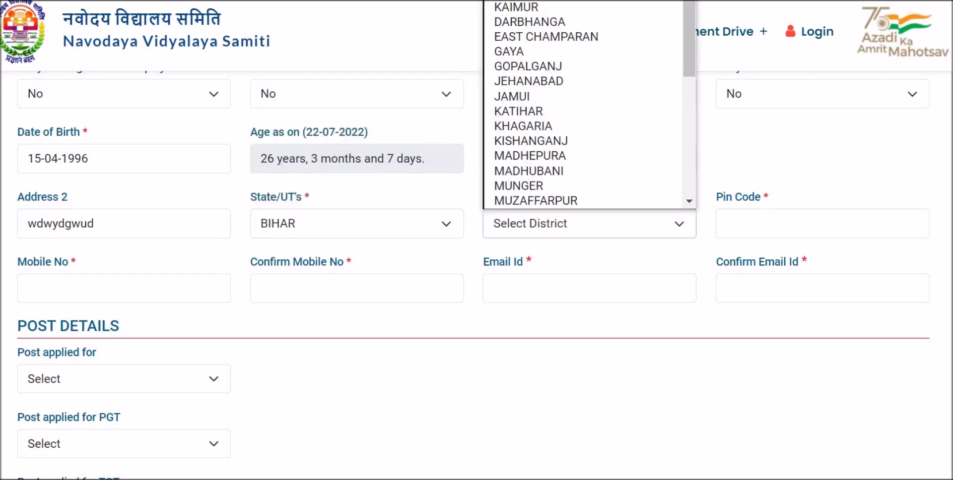
click(551, 1)
click(766, 221)
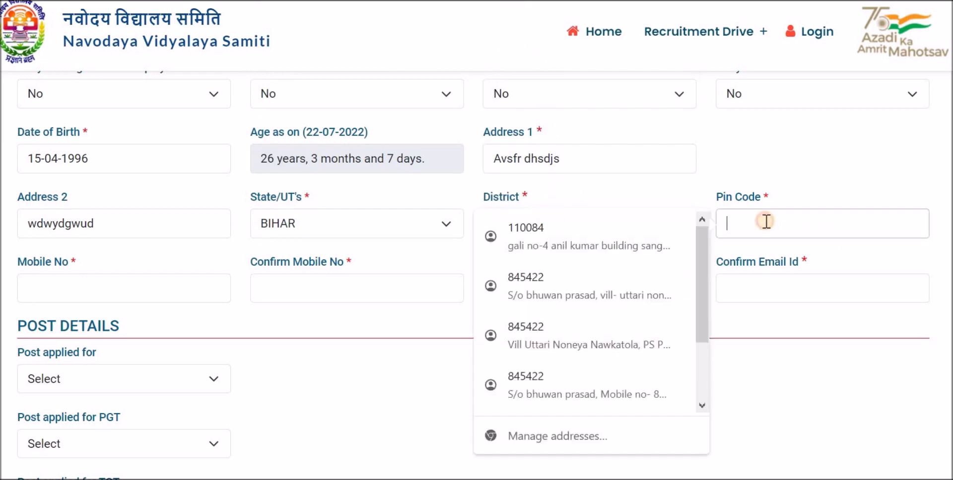
key(Tab)
text(34253)
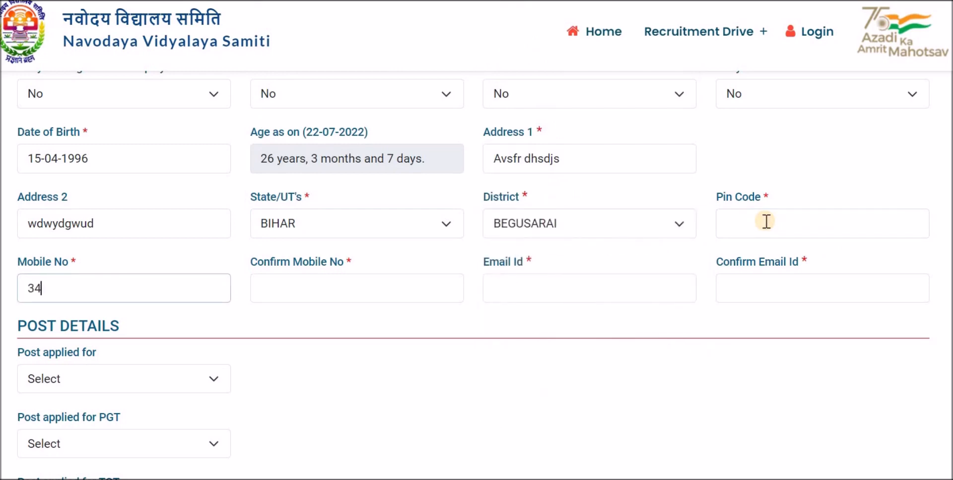
click(767, 221)
text(223992)
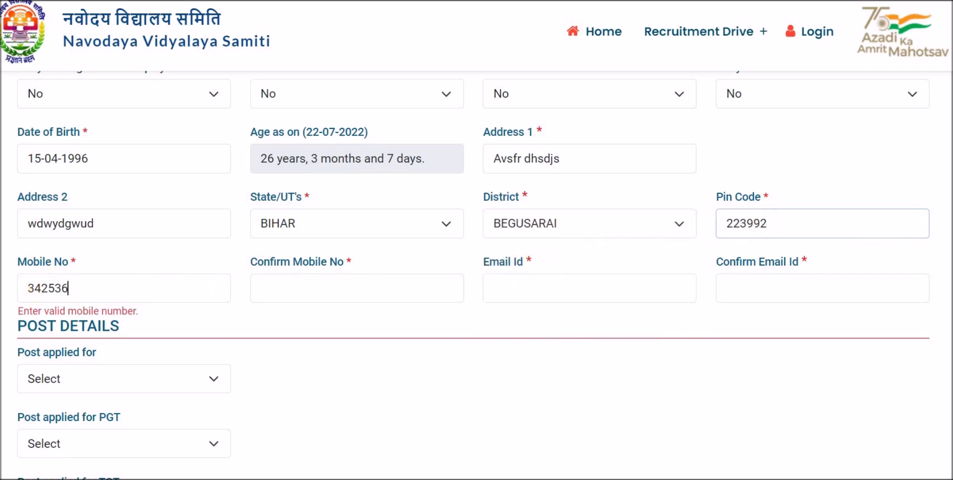
double_click(63, 288)
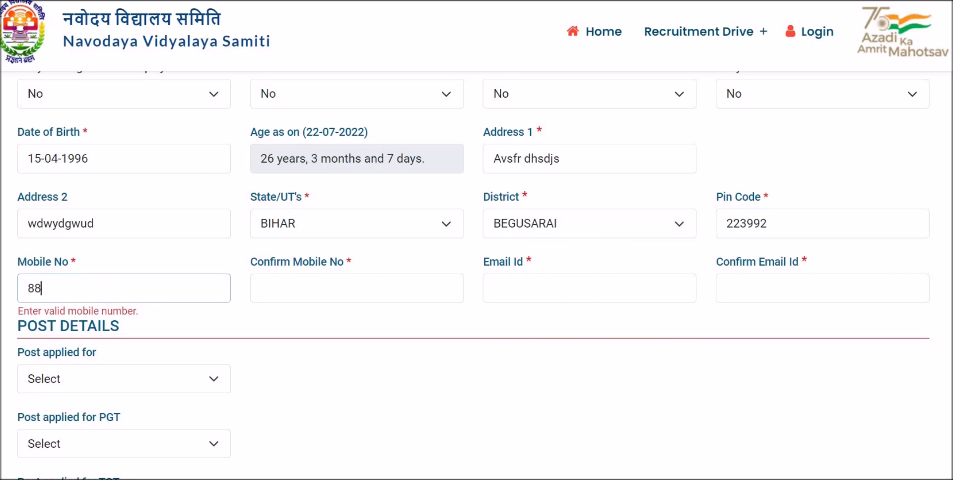
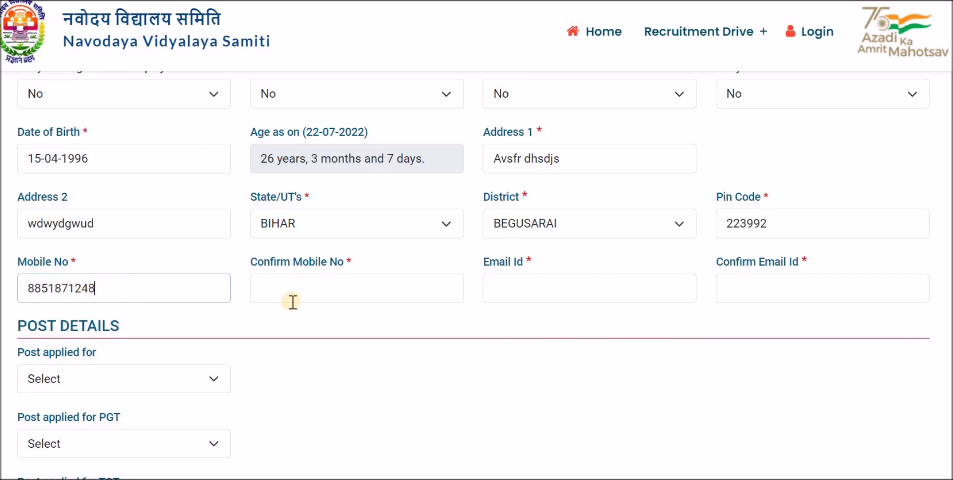
- Enter a valid mobile number and its confirmation, plus the e-mail ID and confirm e-mail
click(289, 292)
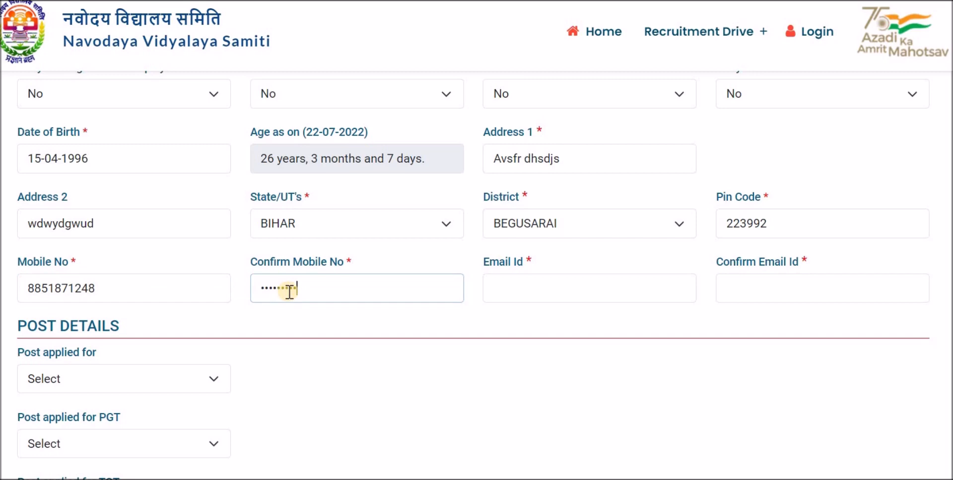
click(554, 298)
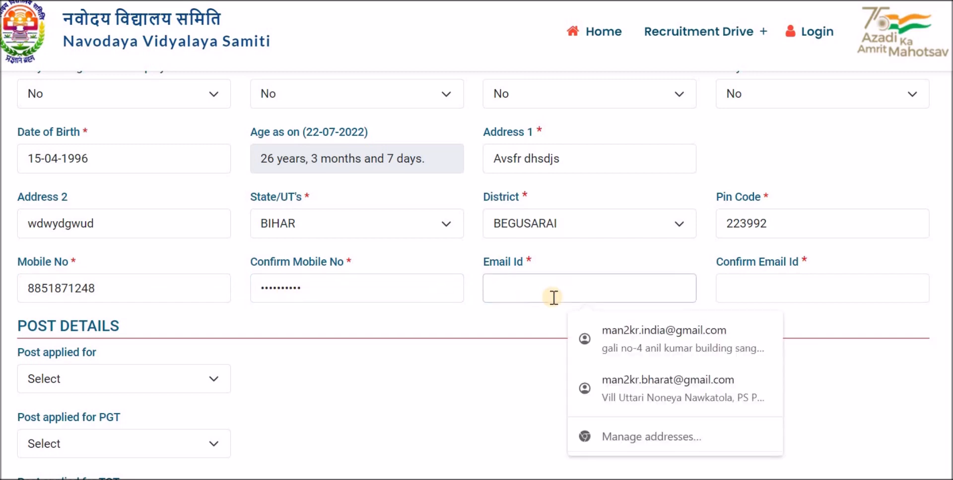
text(abc@gmail.com)
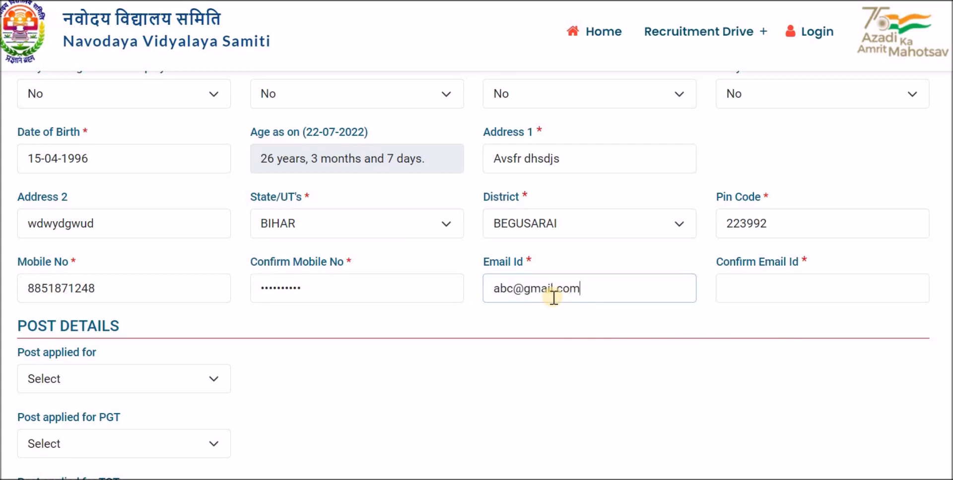
click(776, 292)
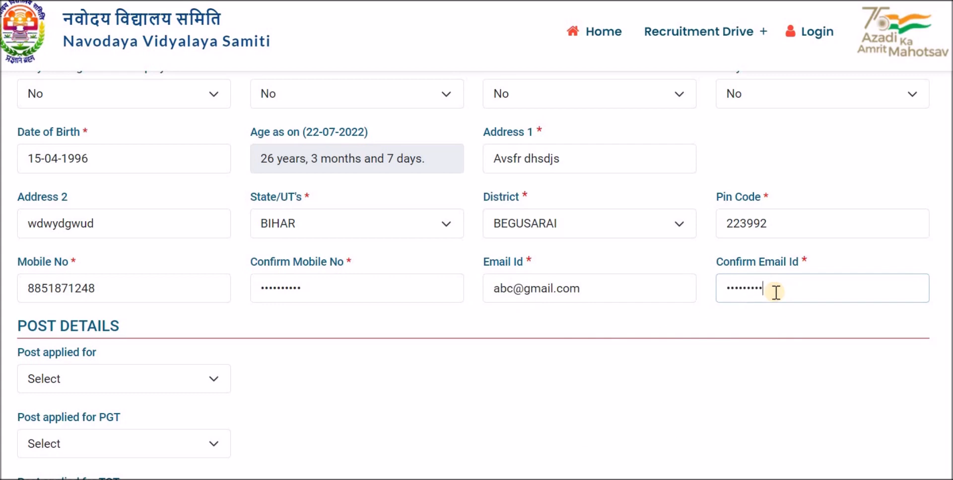
text(abc@gmail.com)
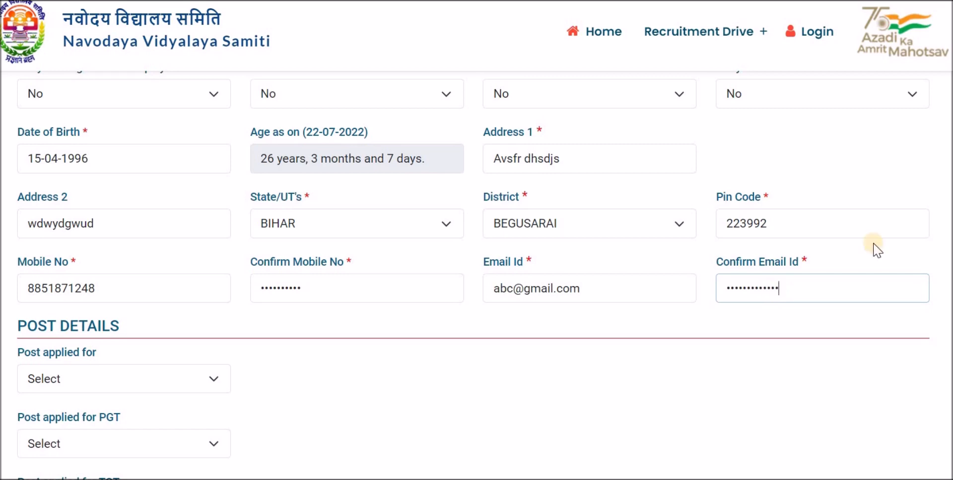
scroll(33, 118, down, 6)
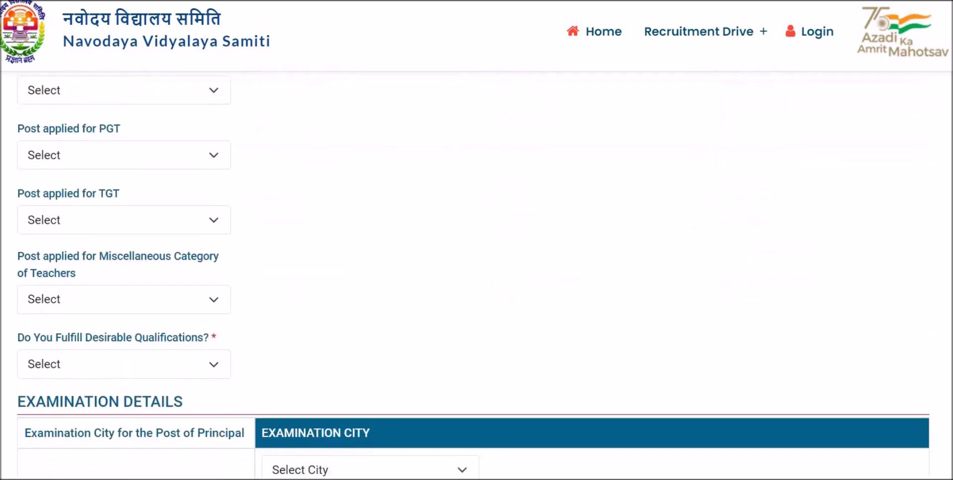
- Select Librarian (Post Code 37) as the post and answer Yes for essential qualification
scroll(32, 118, up, 1)
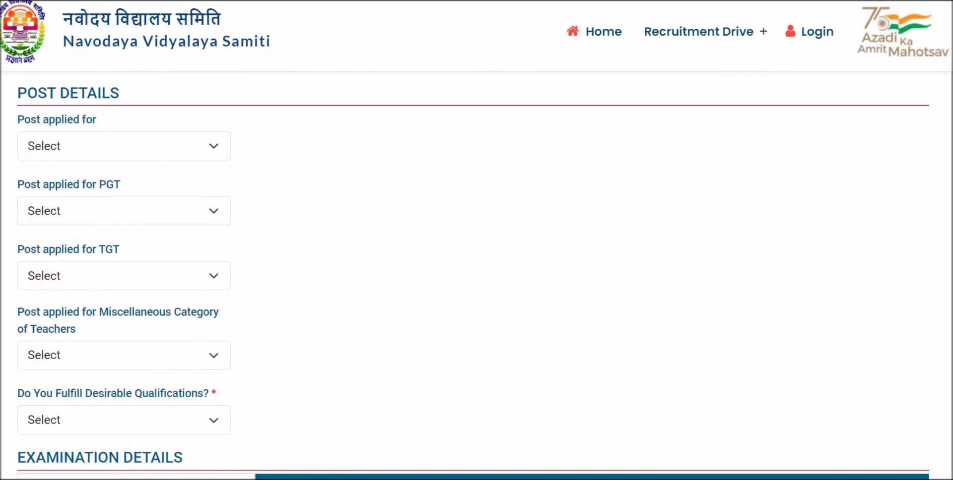
scroll(474, 276, down, 4)
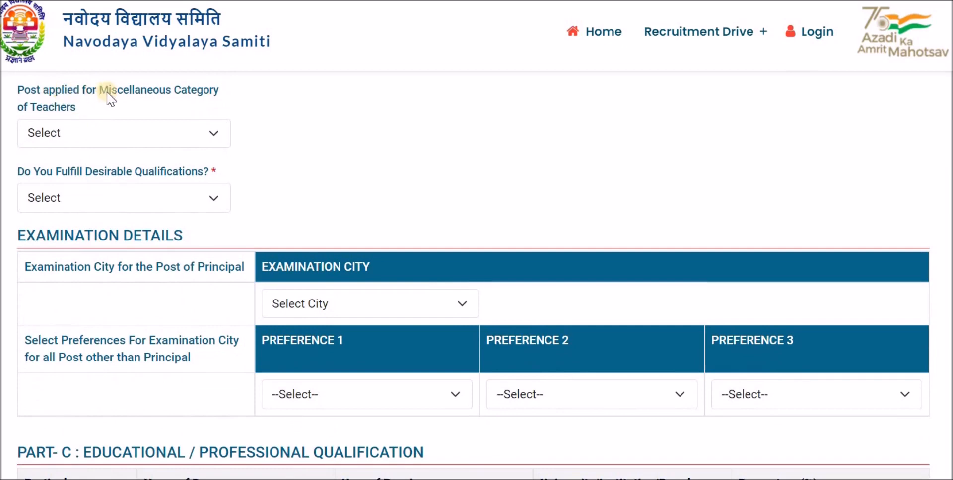
click(105, 134)
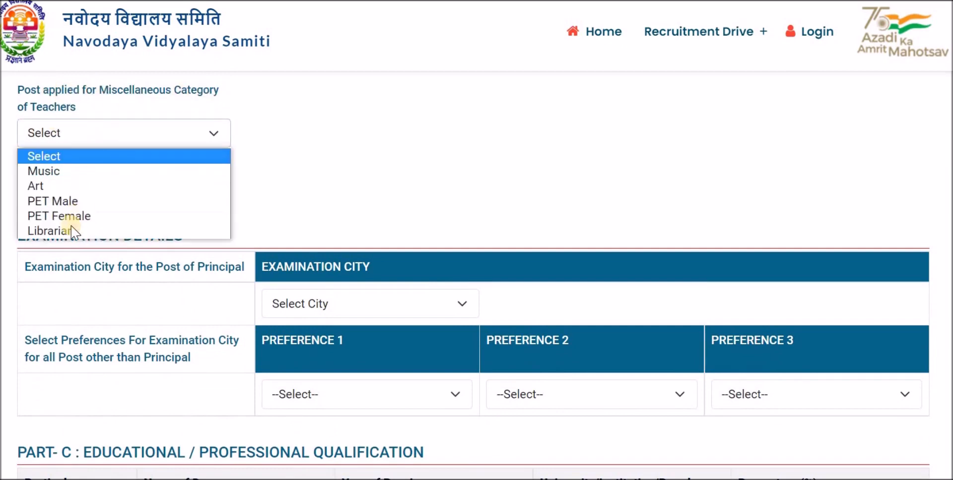
click(67, 231)
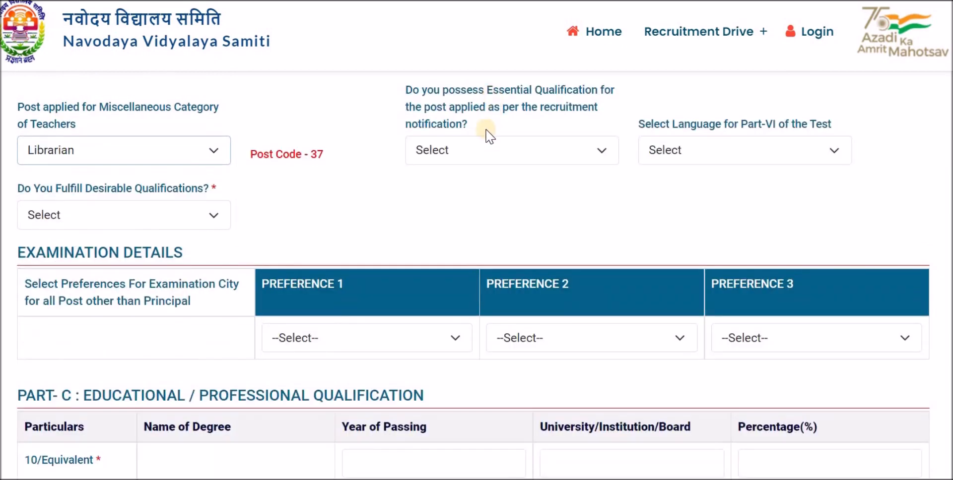
click(478, 152)
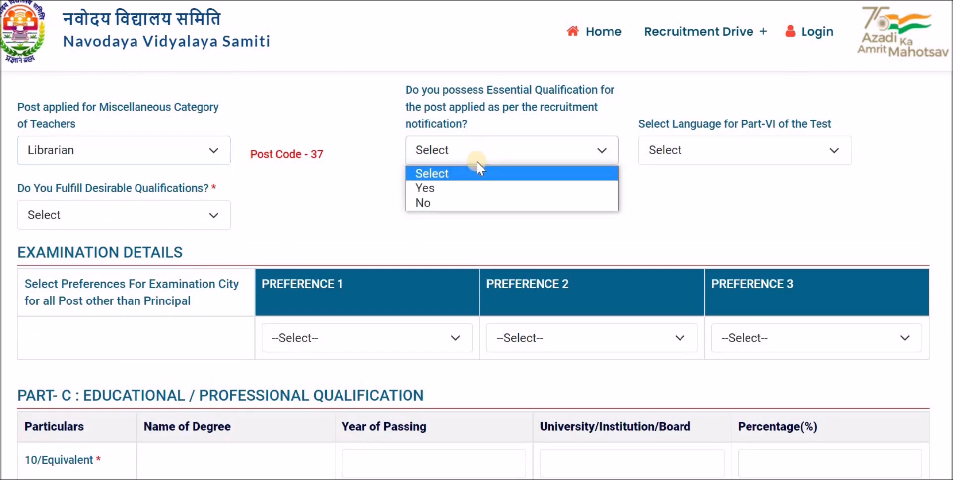
click(459, 191)
click(718, 159)
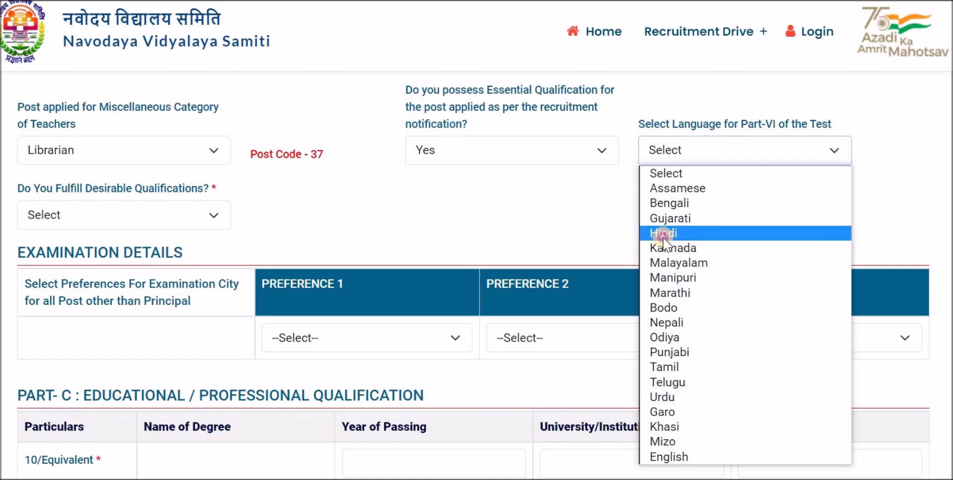
click(522, 229)
- Answer No to fulfilling the desirable qualifications
click(125, 219)
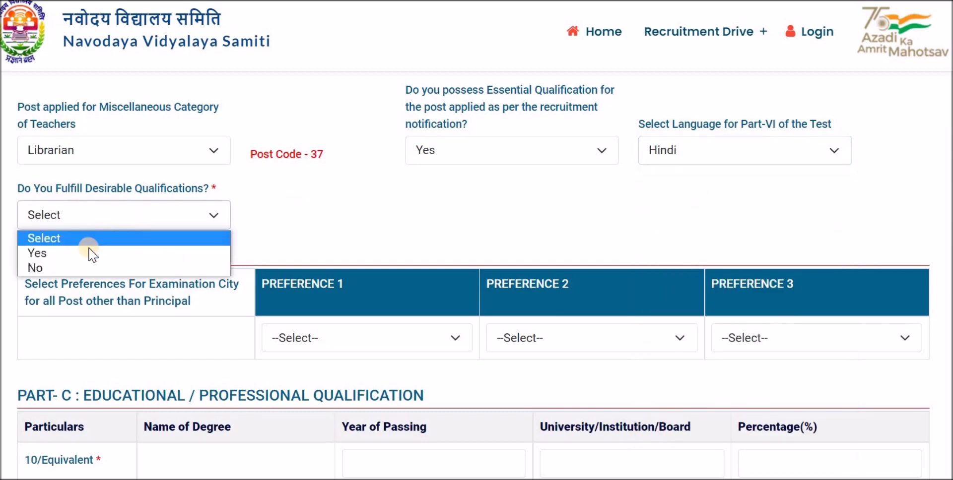
click(69, 268)
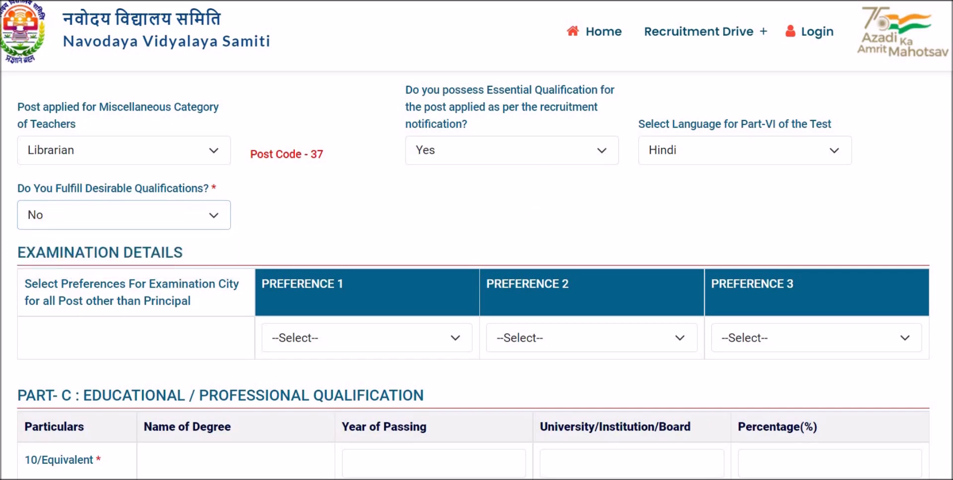
scroll(362, 192, down, 3)
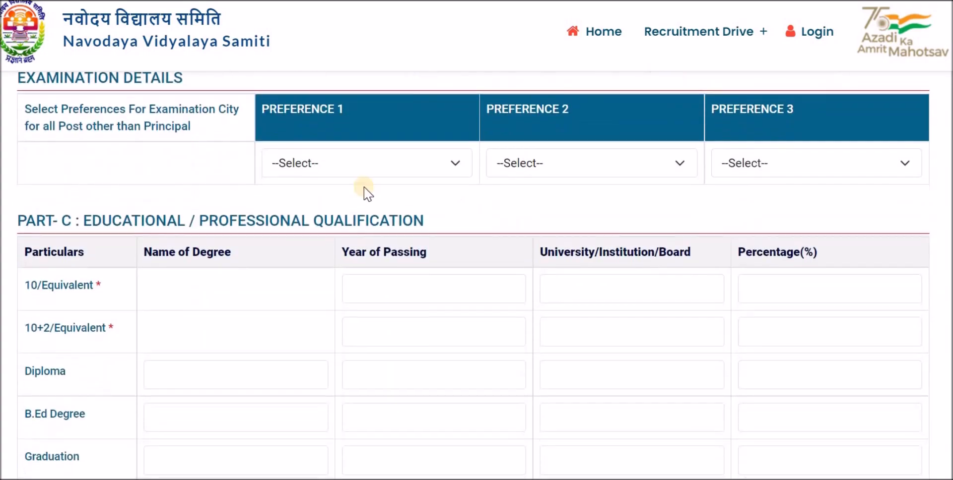
- Set exam preferences to Andhra Pradesh - Bhimavaram, Andhra Pradesh - Chirala and Bihar - Patna
click(364, 160)
click(348, 230)
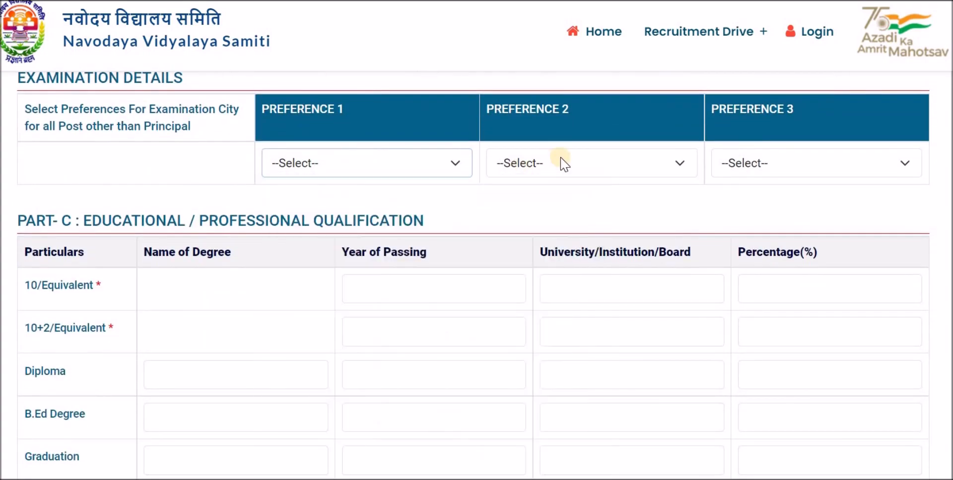
click(567, 162)
click(531, 244)
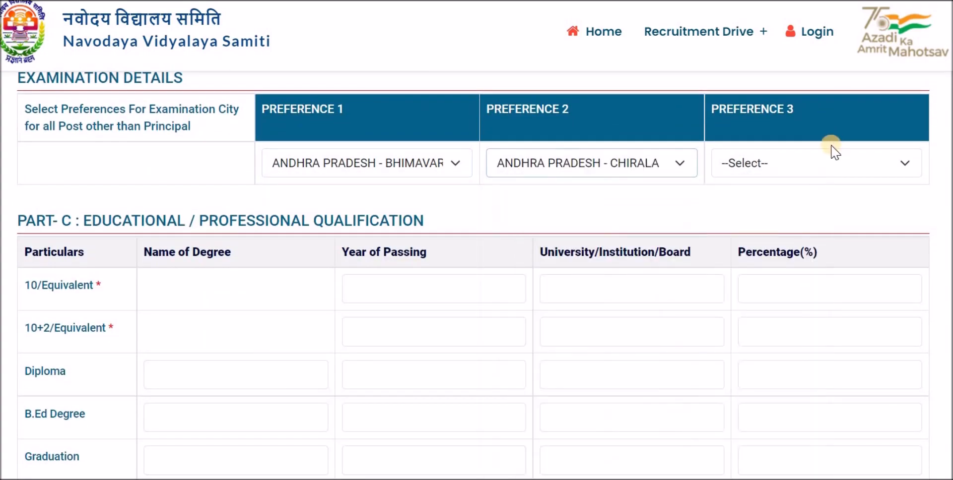
click(787, 162)
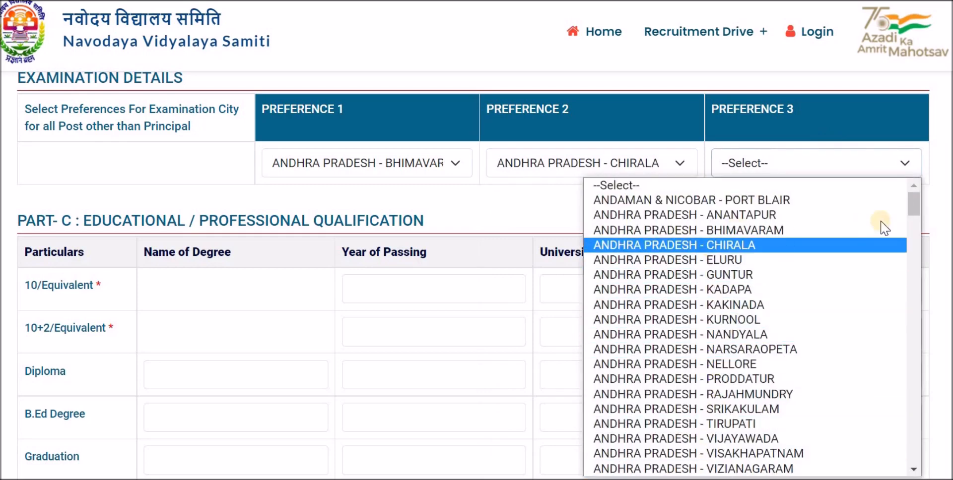
drag(915, 335, 918, 229)
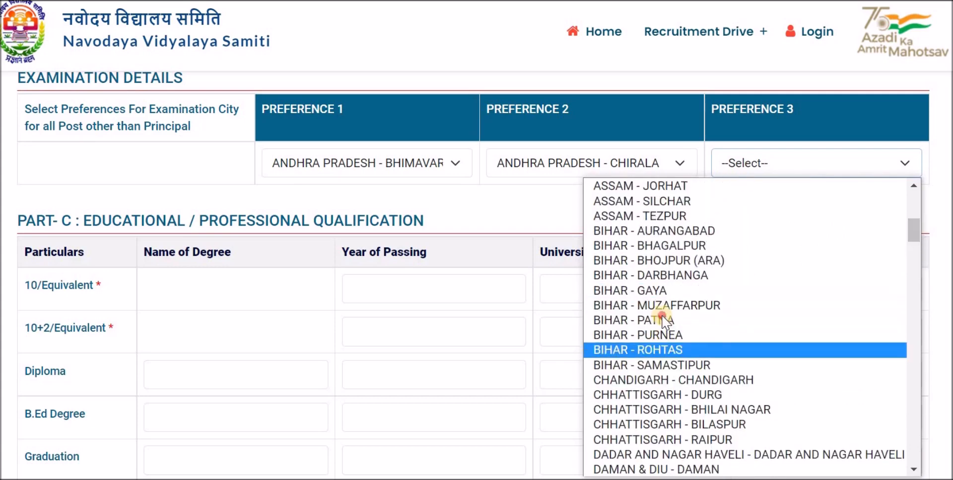
key(Return)
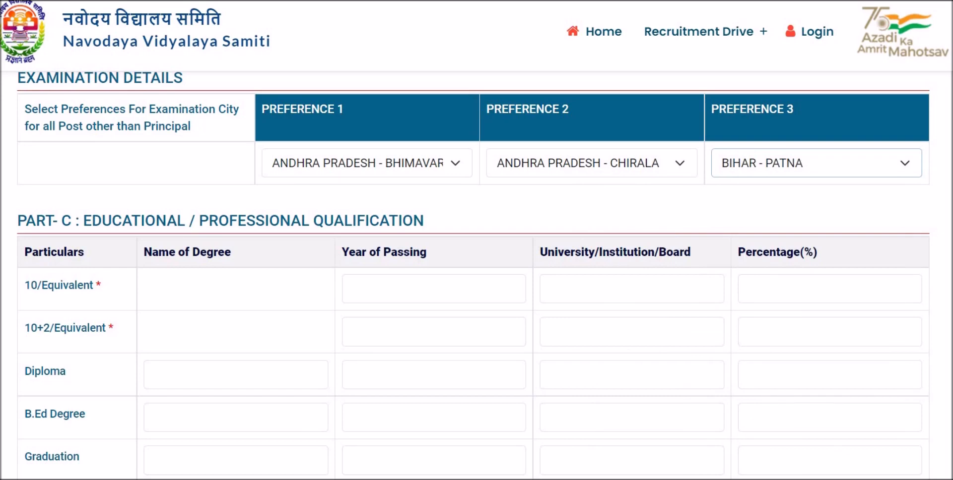
scroll(251, 230, down, 4)
scroll(251, 229, up, 3)
click(383, 187)
- Fill the 10/Equivalent row with 2010, BSEB and 70%
text(2010)
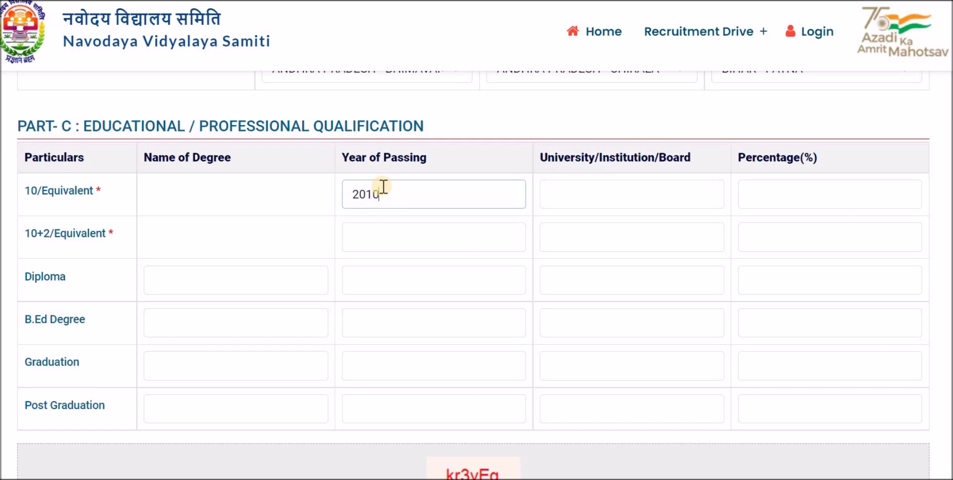
click(638, 185)
text(BSE)
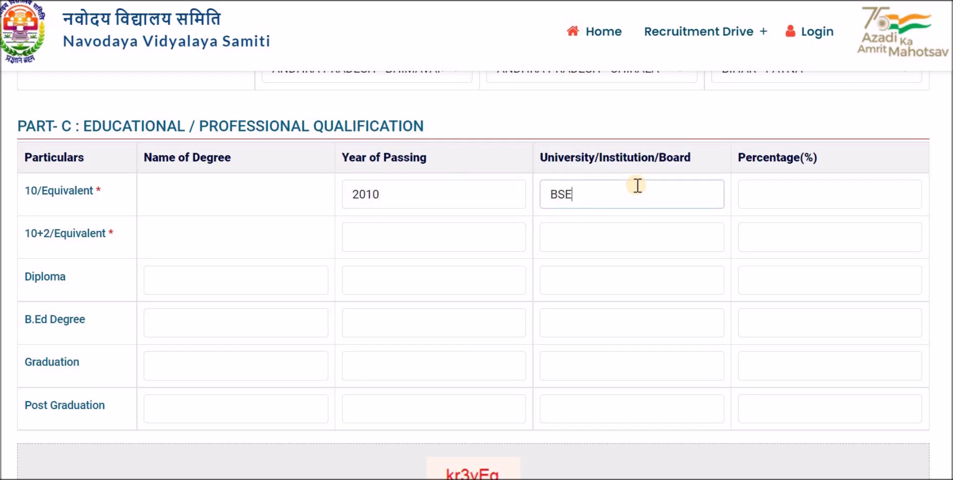
text(B)
click(838, 194)
text(70)
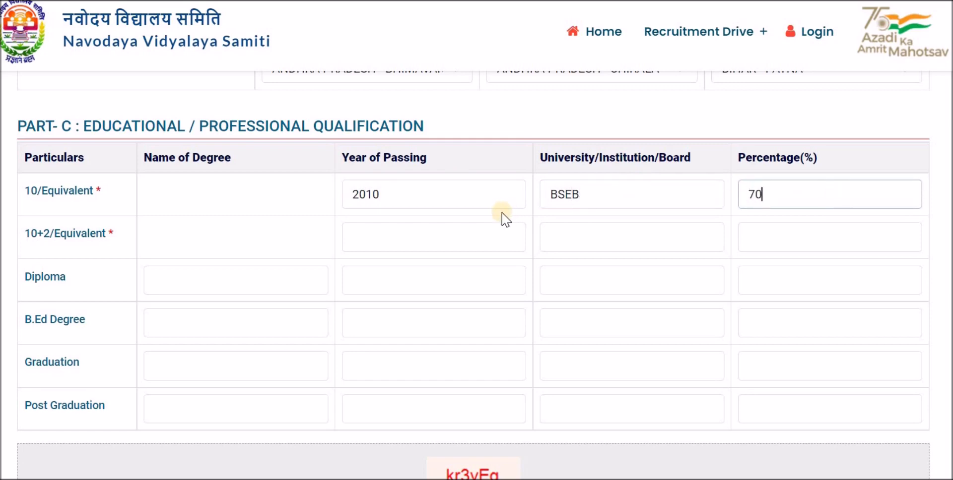
- Fill the 10+2 row with 2012, BESB and 75%, leaving the Diploma row blank
click(392, 236)
text(2012)
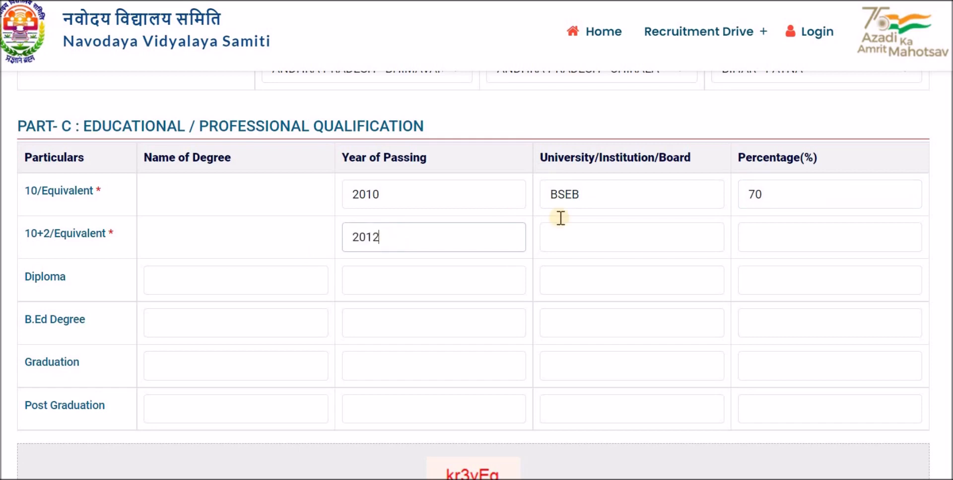
click(610, 241)
text(BESB)
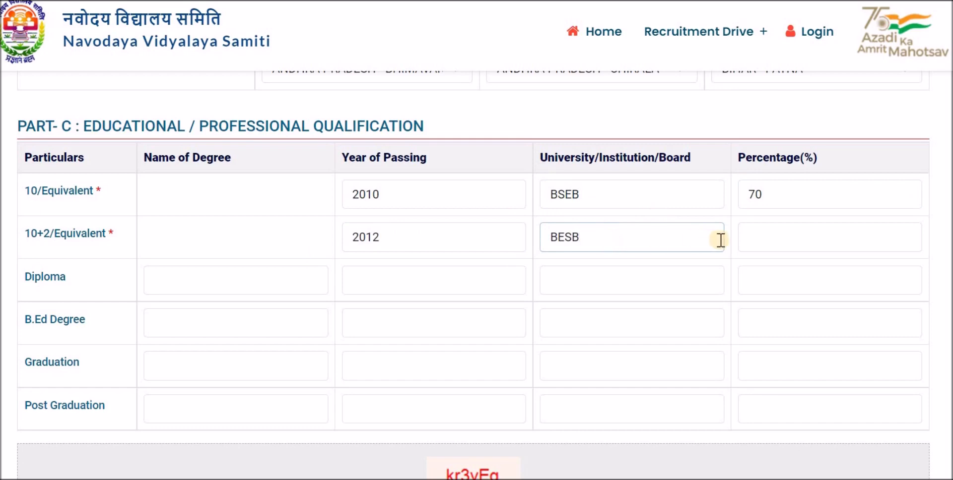
click(768, 242)
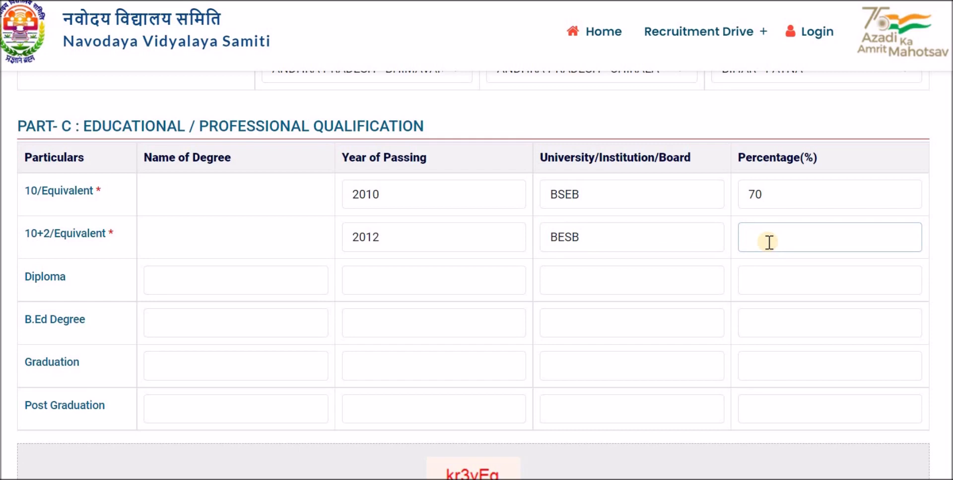
text(75)
click(279, 282)
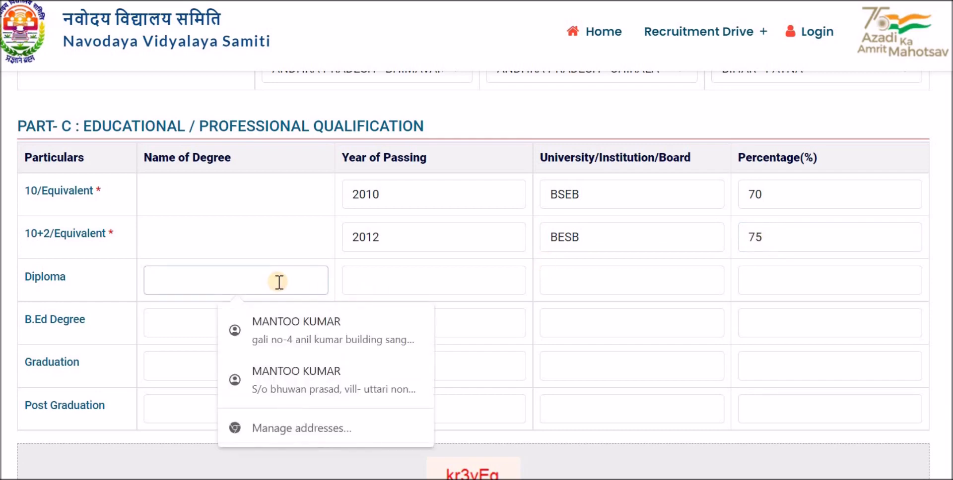
click(240, 250)
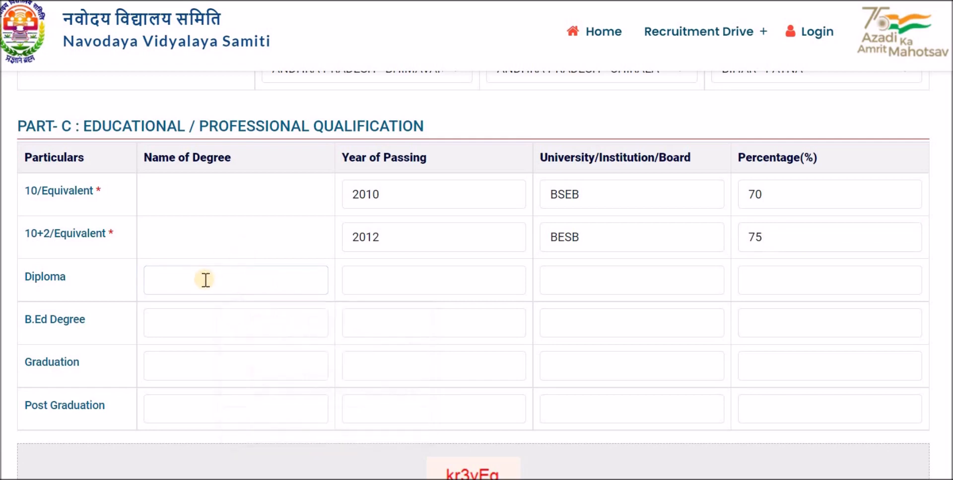
click(204, 280)
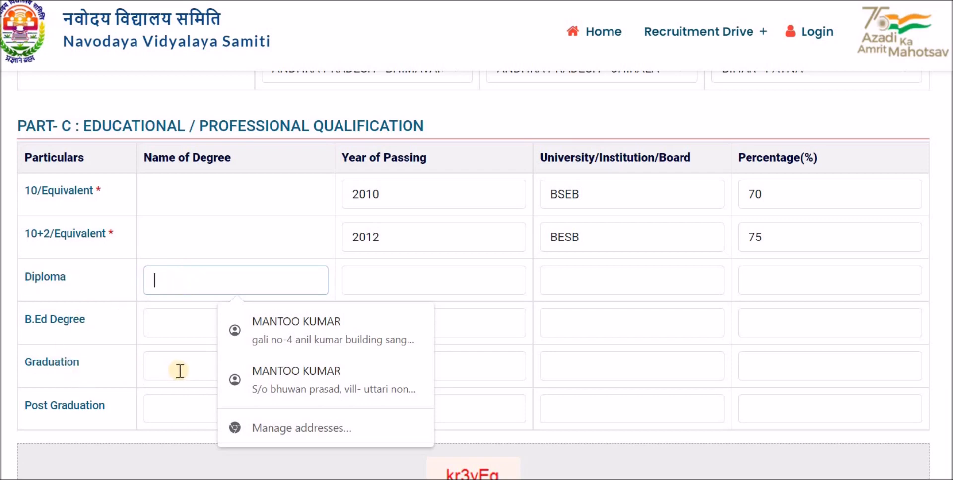
click(201, 248)
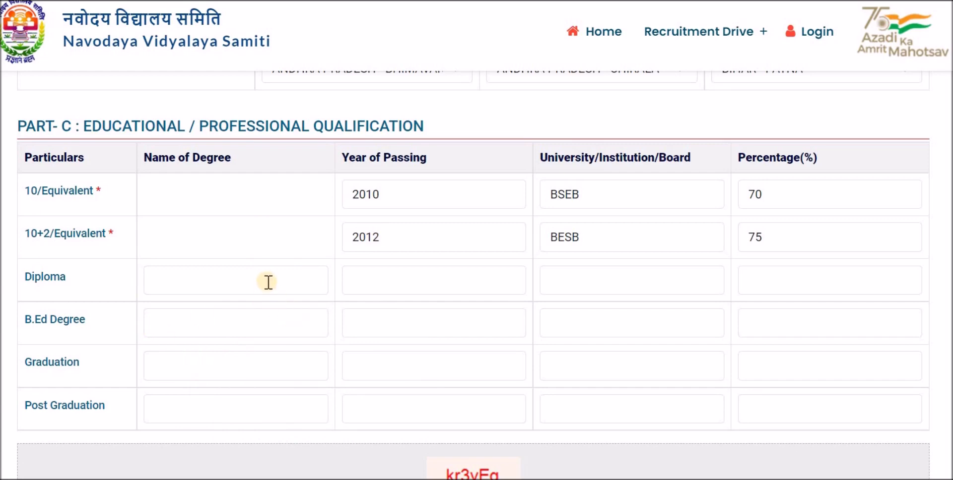
- Fill the Graduation row with B A, 2016, Patna University and 82%
click(216, 368)
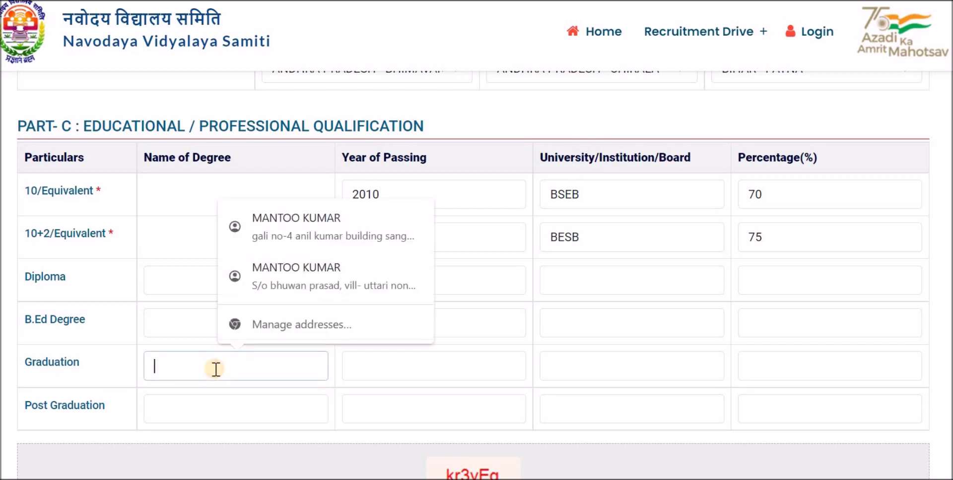
text(BCA)
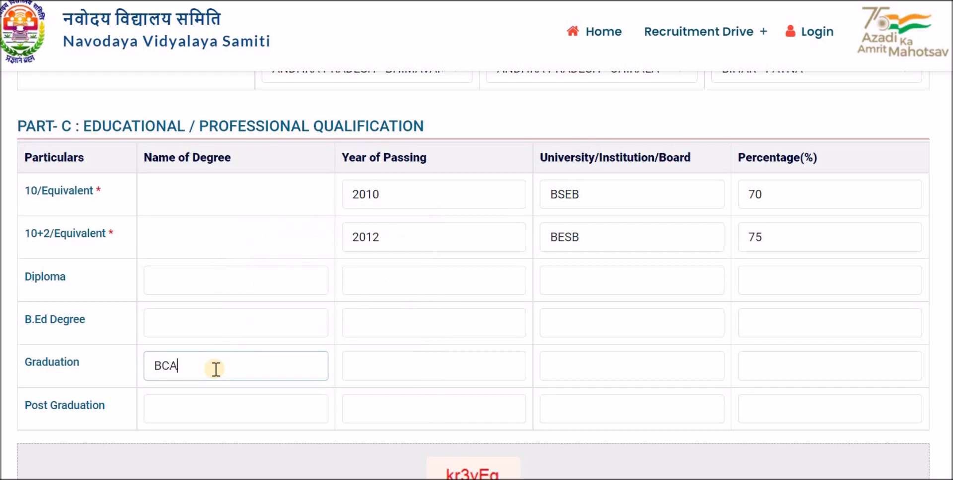
text(BA)
key(BackSpace)
key(BackSpace)
key(BackSpace)
key(BackSpace)
key(BackSpace)
text(B A)
click(373, 366)
text(2015)
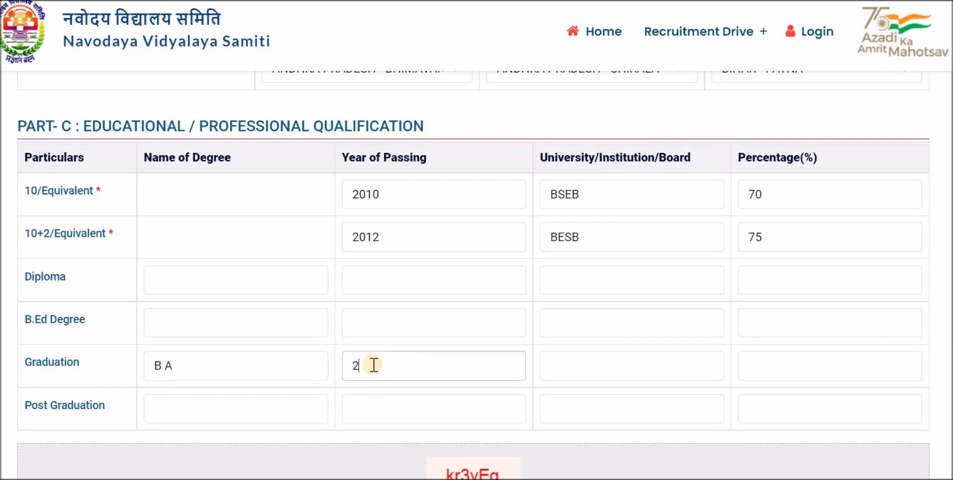
click(573, 366)
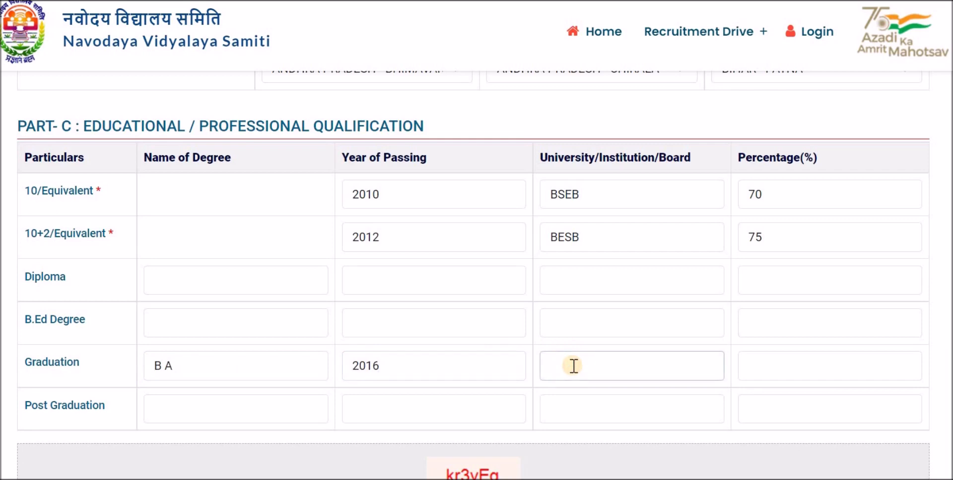
text(Patna UNiv)
key(BackSpace)
text(niversity)
click(774, 366)
text(82)
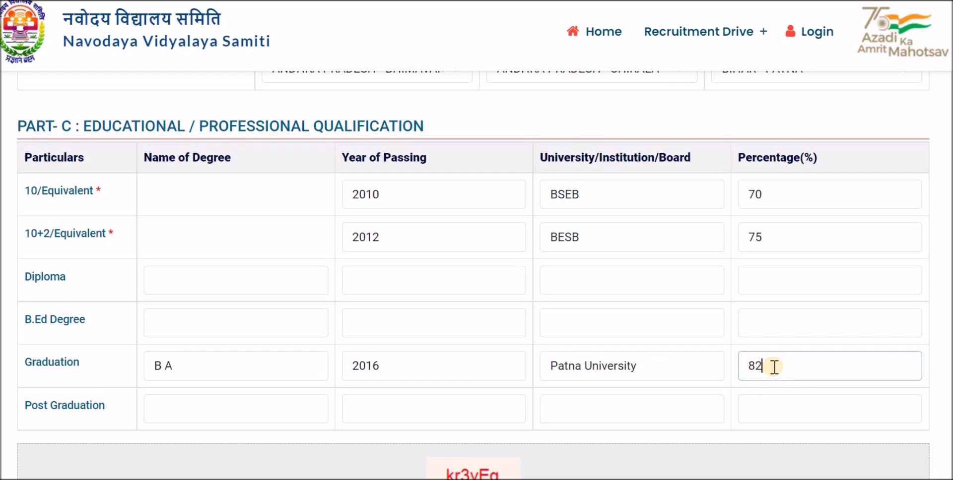
- Fill the Post Graduation row with BLIS, 2018, DU and 83%
click(213, 413)
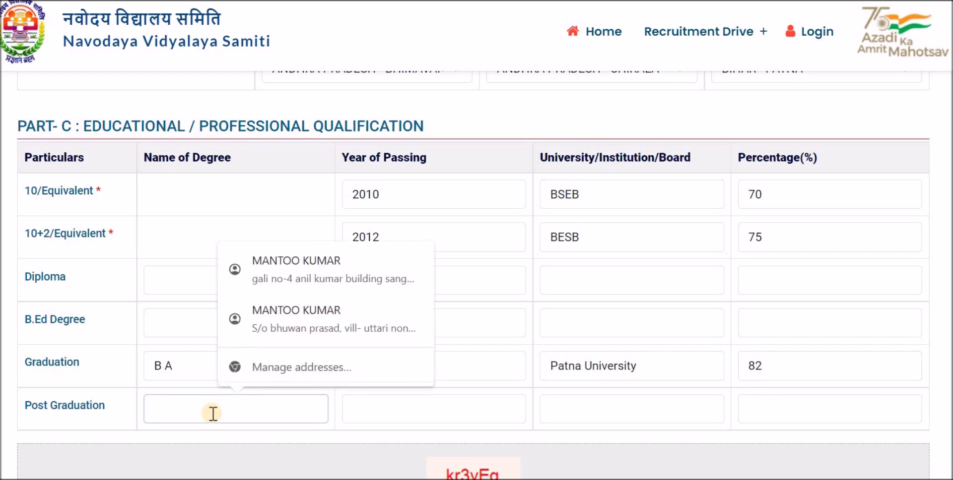
text(BLIS)
key(BackSpace)
key(BackSpace)
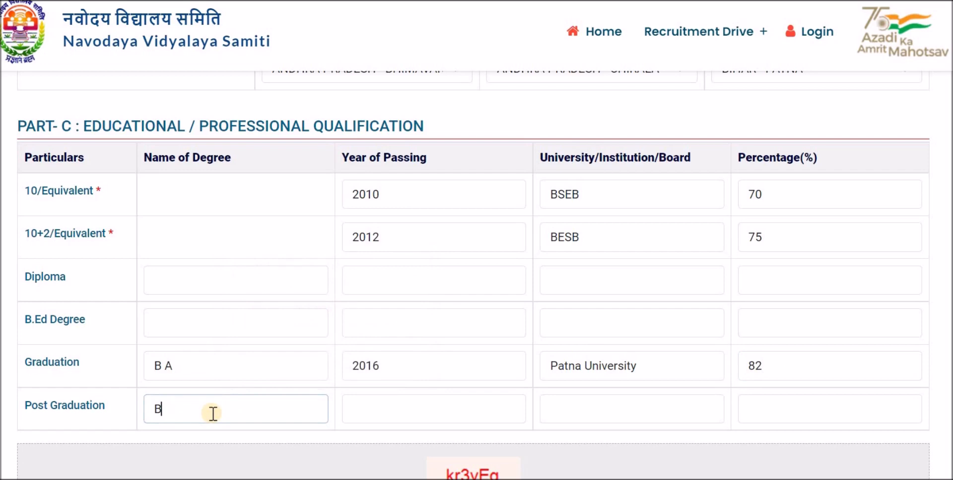
text(LIS)
click(185, 366)
click(381, 412)
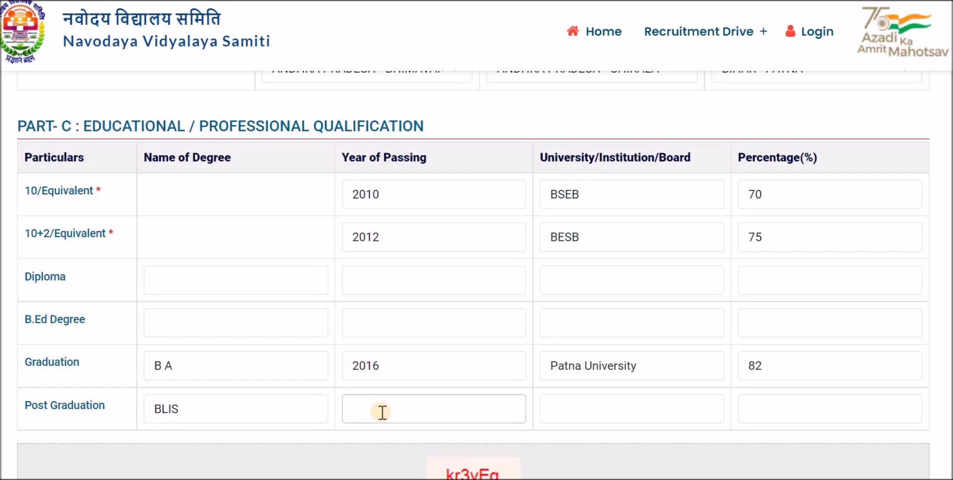
text(2018)
click(573, 408)
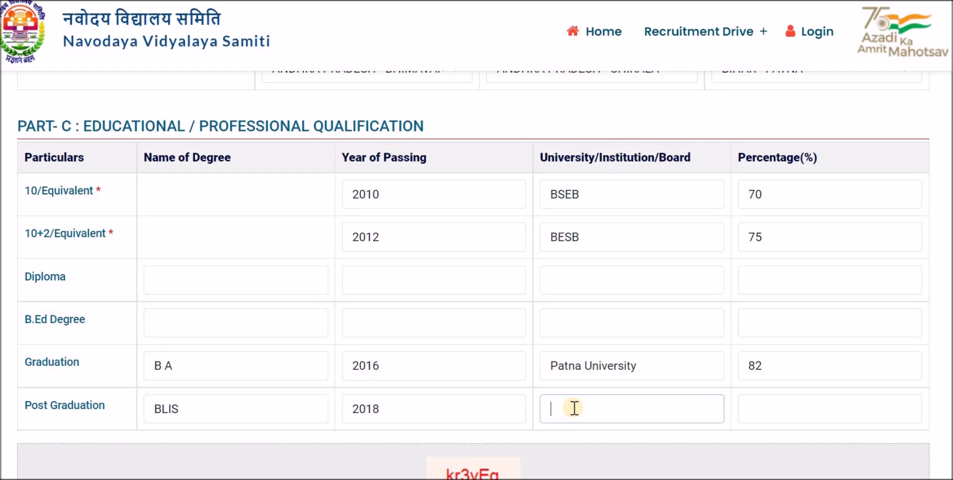
text(DU)
click(784, 413)
text(83)
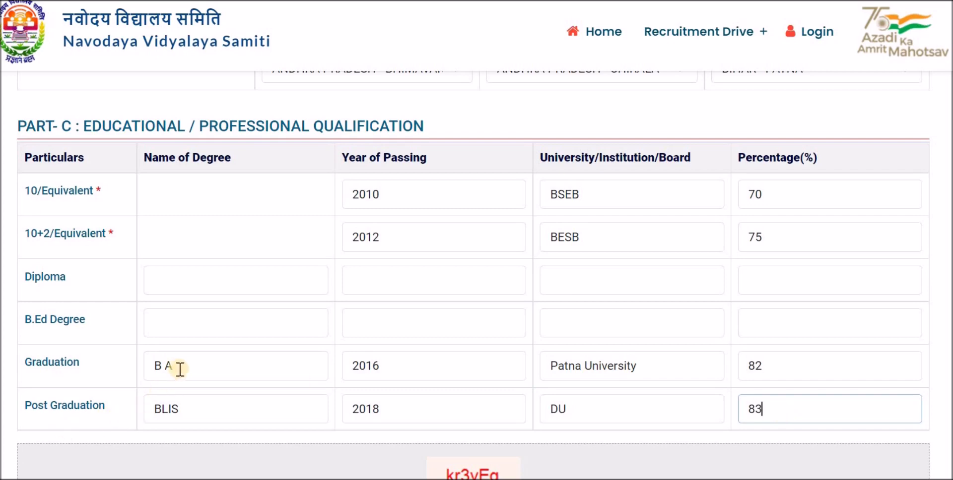
drag(124, 368, 509, 414)
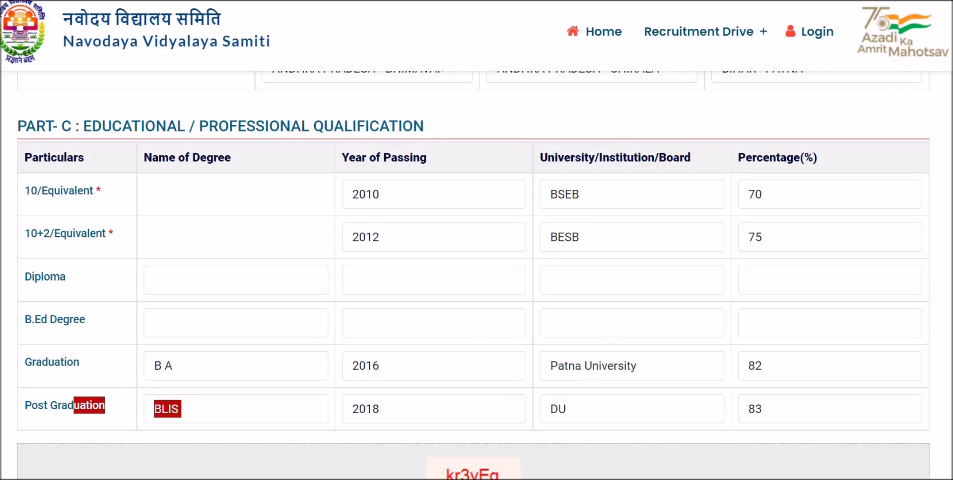
scroll(473, 275, down, 2)
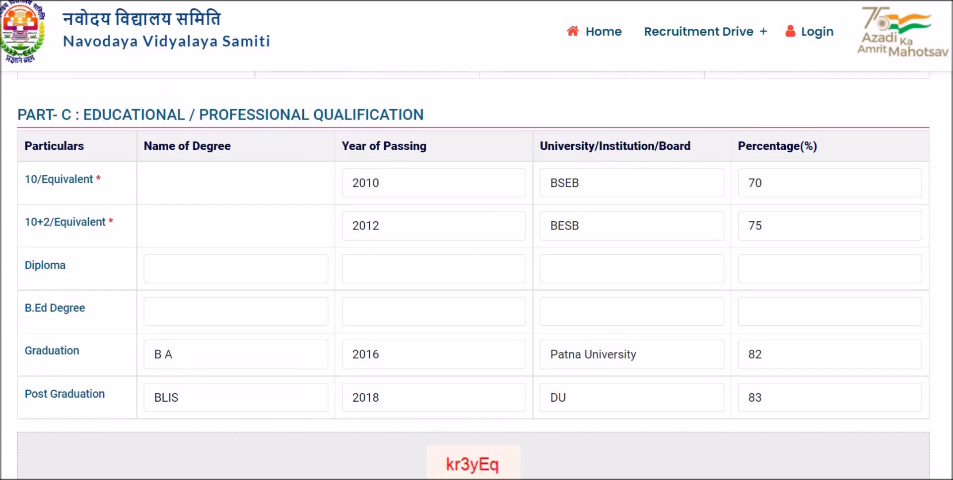
click(121, 268)
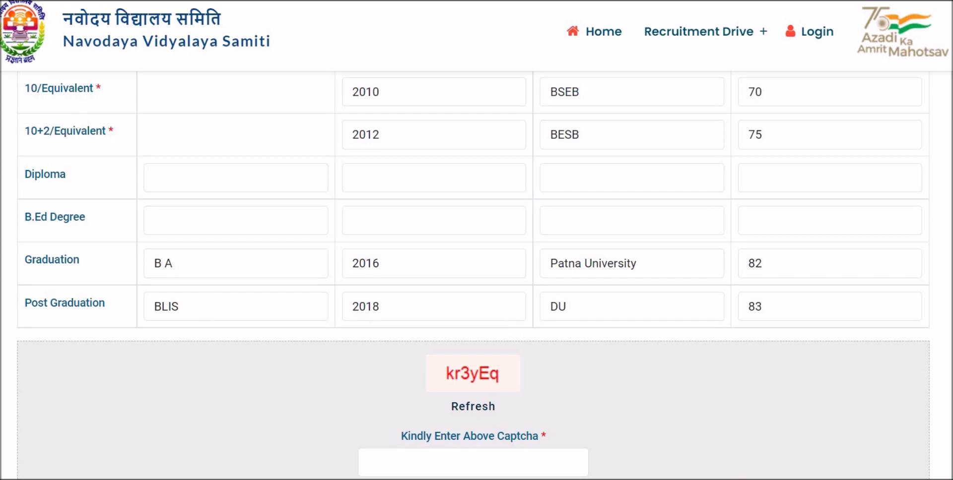
- Enter the displayed captcha code in the captcha box, correcting its capitalisation
scroll(439, 321, down, 3)
click(445, 323)
text(Kr)
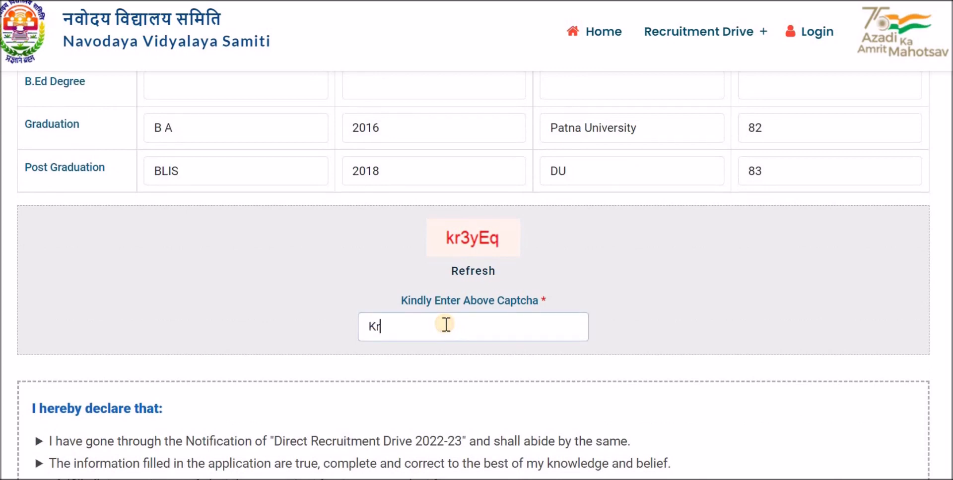
key(BackSpace)
key(BackSpace)
text(kr3yEq)
- Save the application form and accept the alert to open its preview
scroll(567, 394, down, 5)
click(474, 410)
click(619, 41)
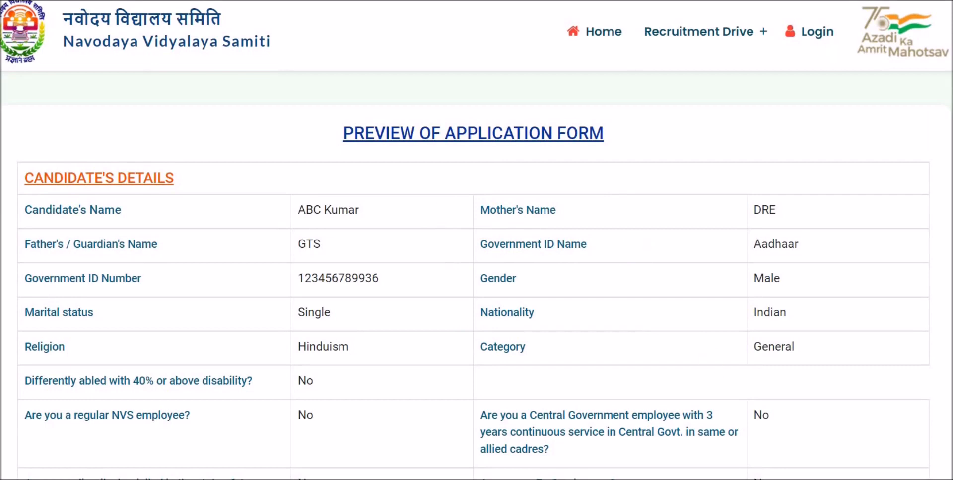
- Review the application preview, proceed to photo upload, and confirm the particulars need no changes
scroll(476, 238, down, 3)
scroll(476, 239, up, 3)
scroll(477, 238, down, 10)
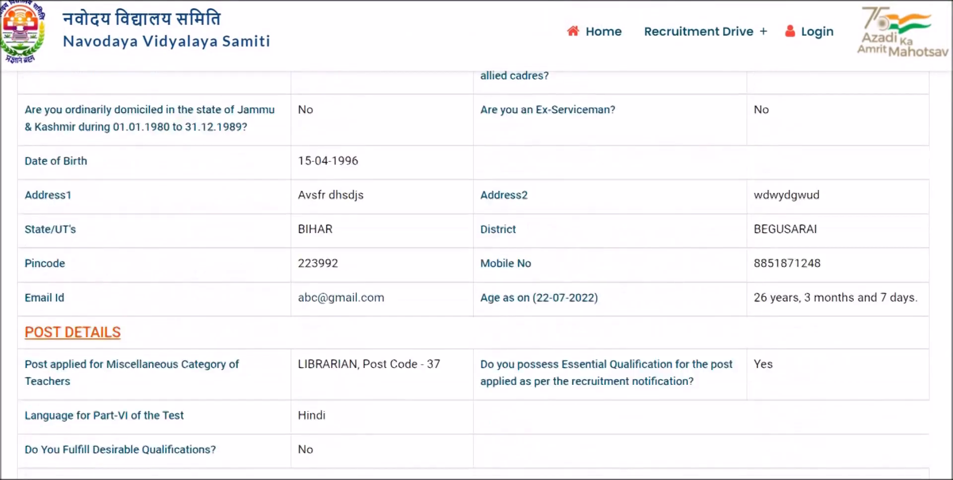
scroll(477, 238, down, 8)
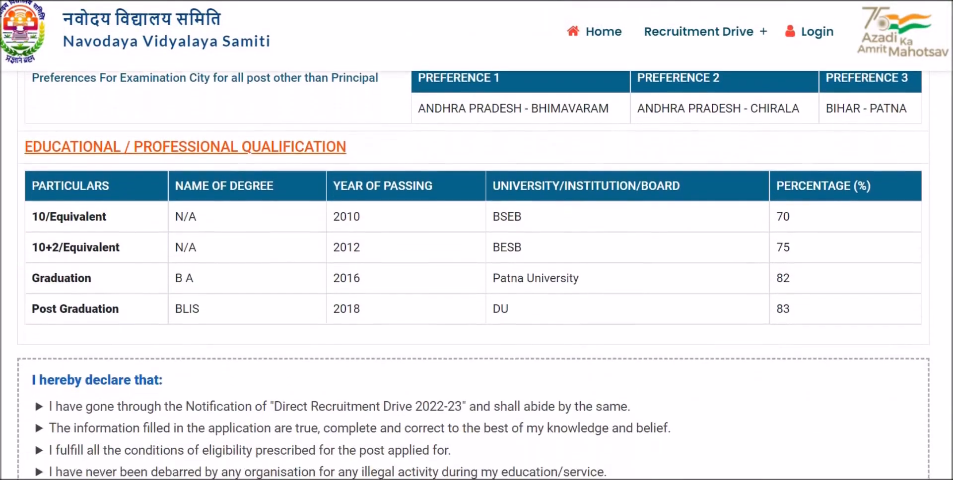
click(488, 399)
click(563, 46)
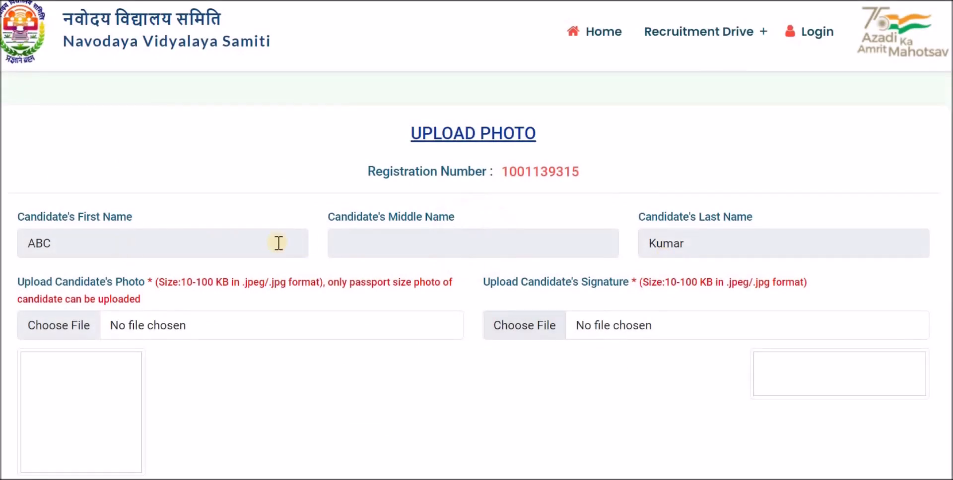
scroll(476, 248, down, 3)
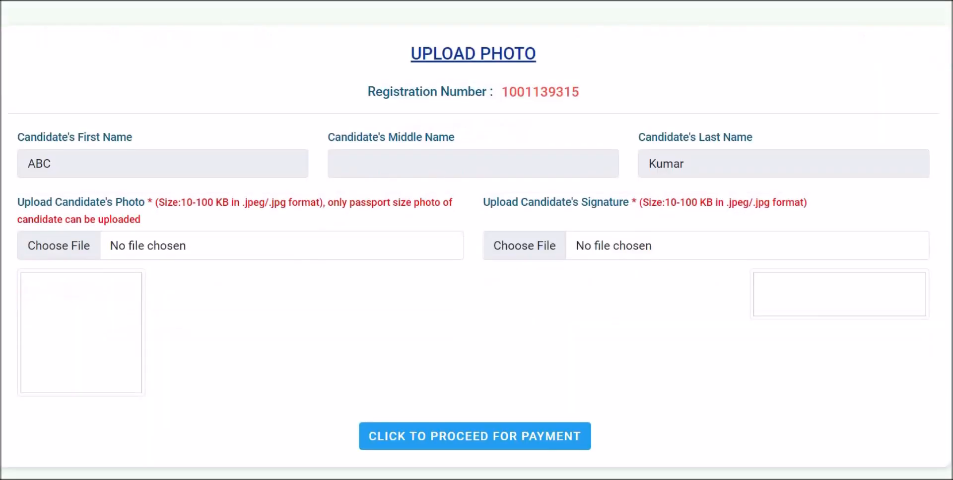
click(36, 217)
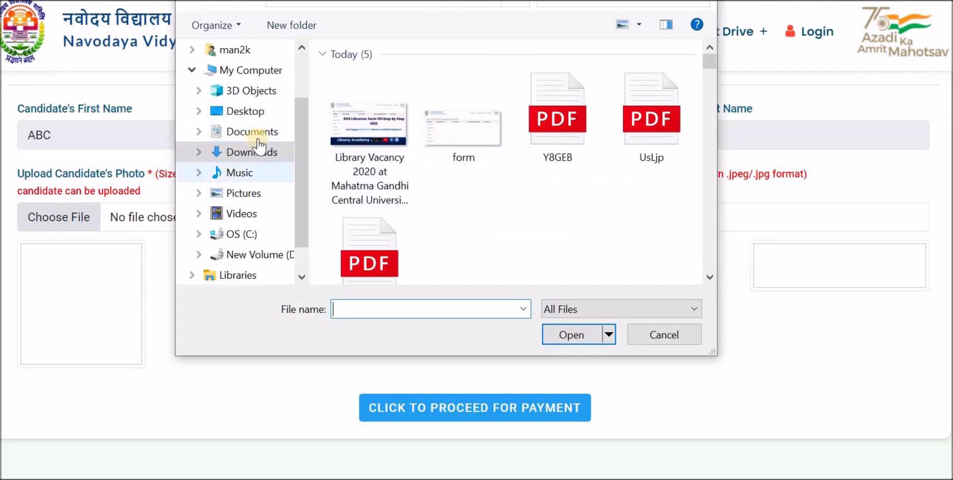
click(246, 196)
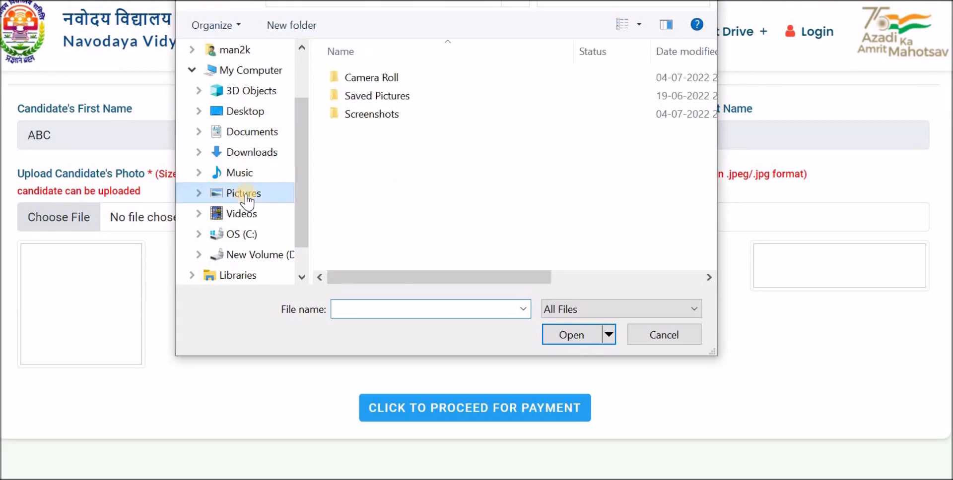
click(253, 153)
click(370, 124)
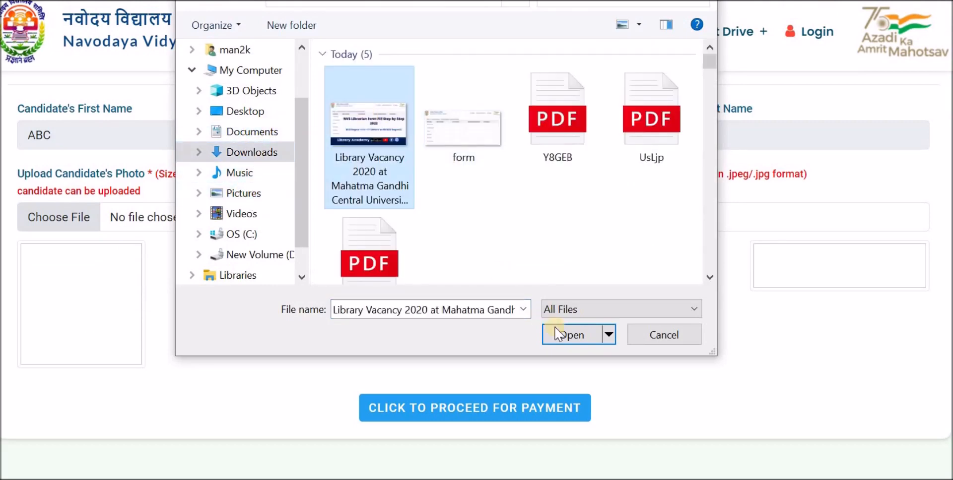
click(565, 336)
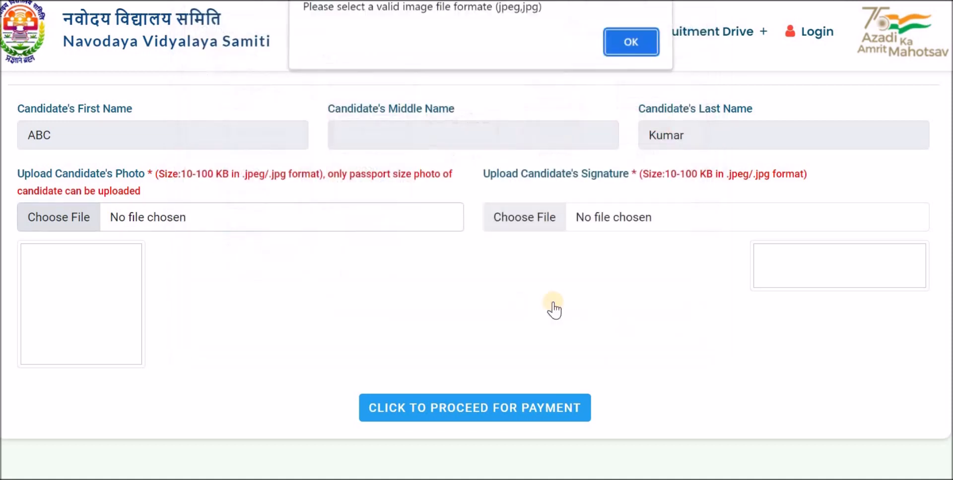
click(626, 43)
click(51, 218)
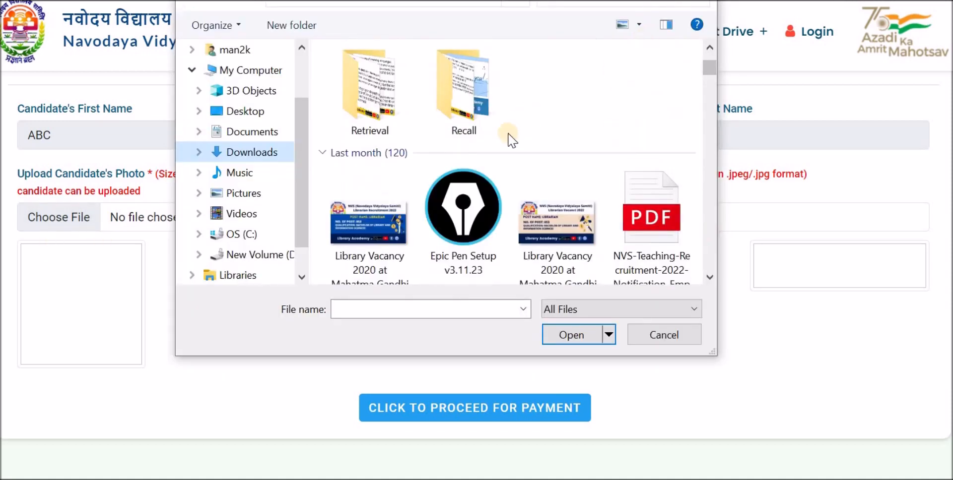
click(484, 173)
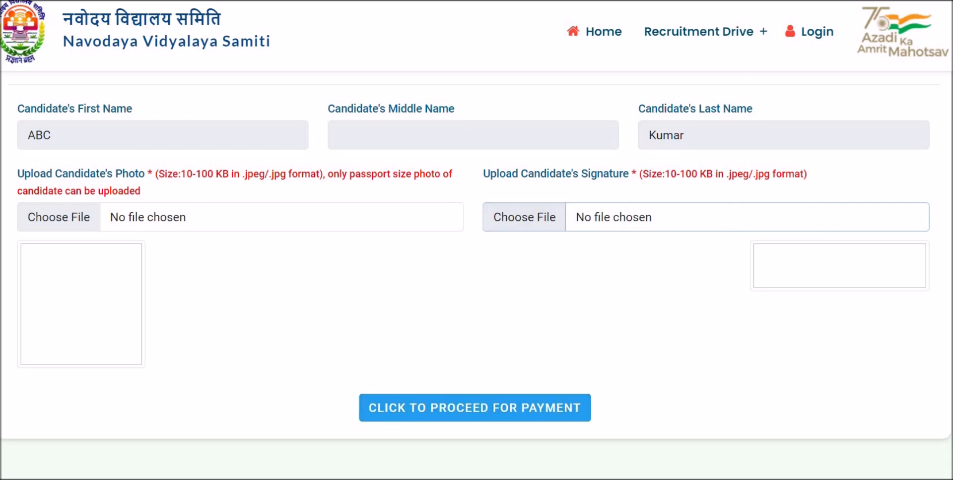
scroll(476, 273, up, 2)
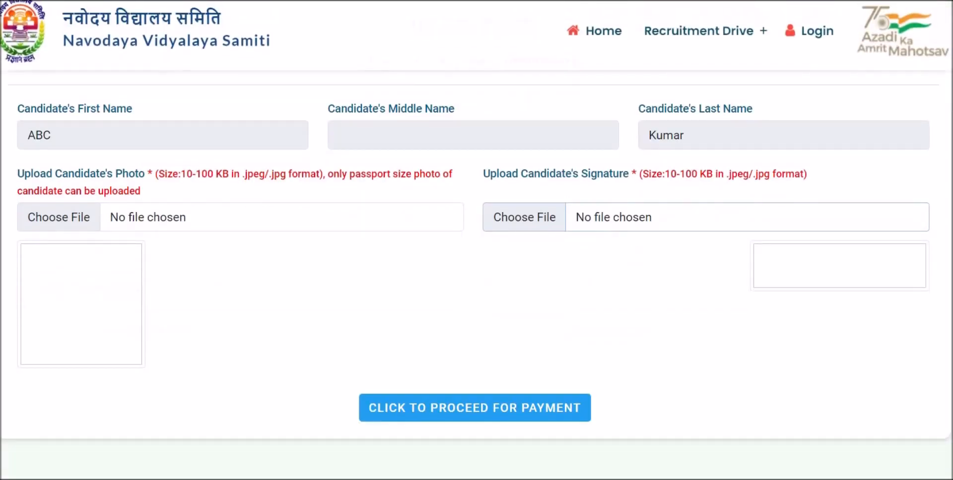